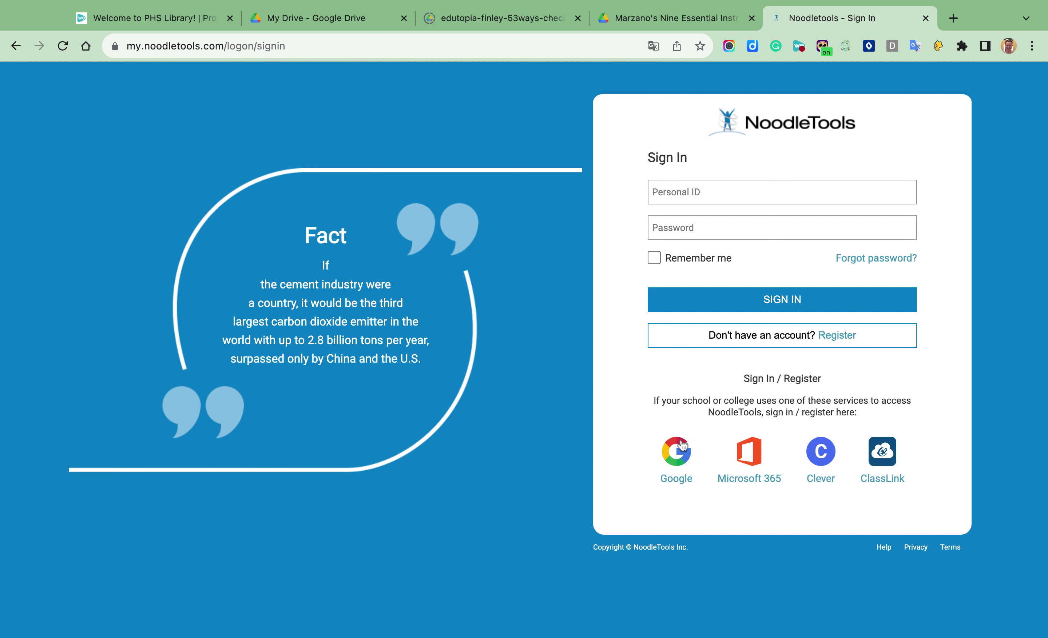
Step: Sign in with Google and create a project titled "PHS NoodleTools Intro Tutorial" with APA citation style and Junior level
{"action": "left_click", "coordinate": [675, 458]}
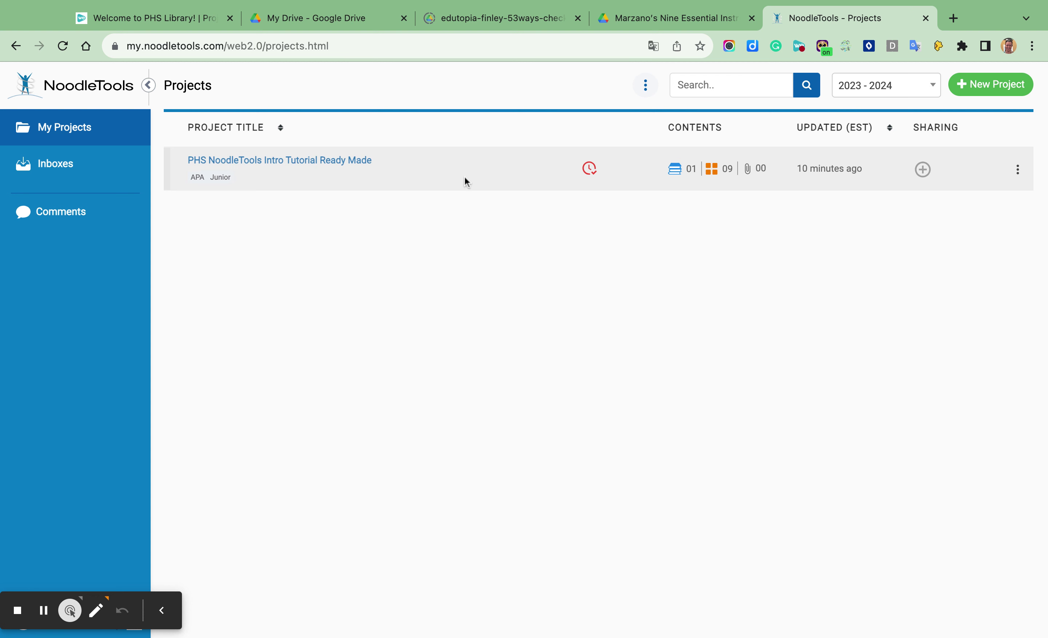
{"action": "left_click", "coordinate": [989, 88]}
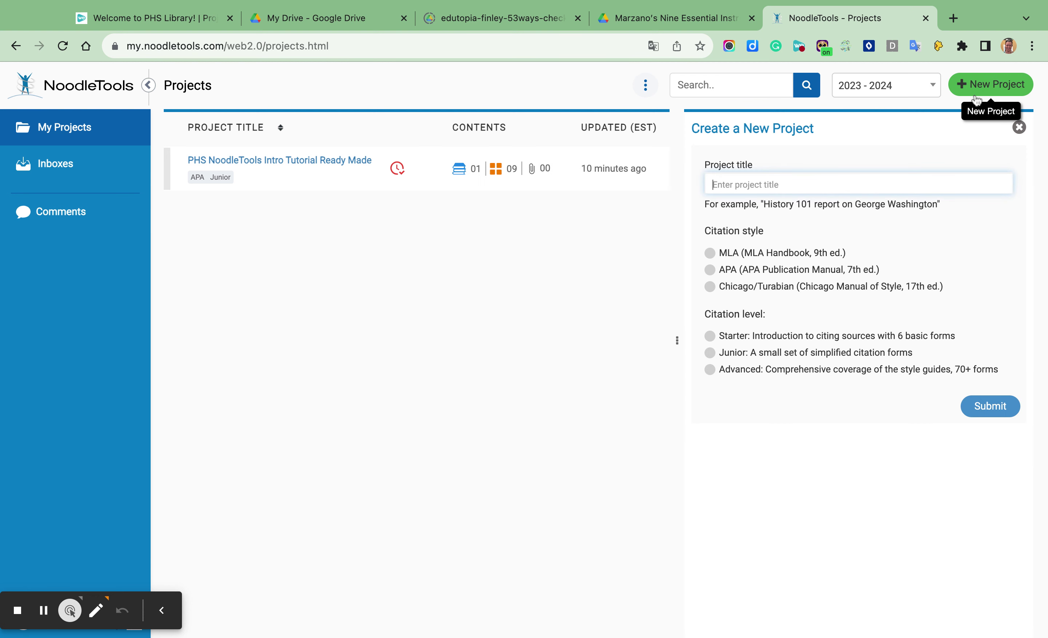
{"action": "type", "text": "PhS NoodleTools Intro Tutorial"}
{"action": "left_click", "coordinate": [915, 208]}
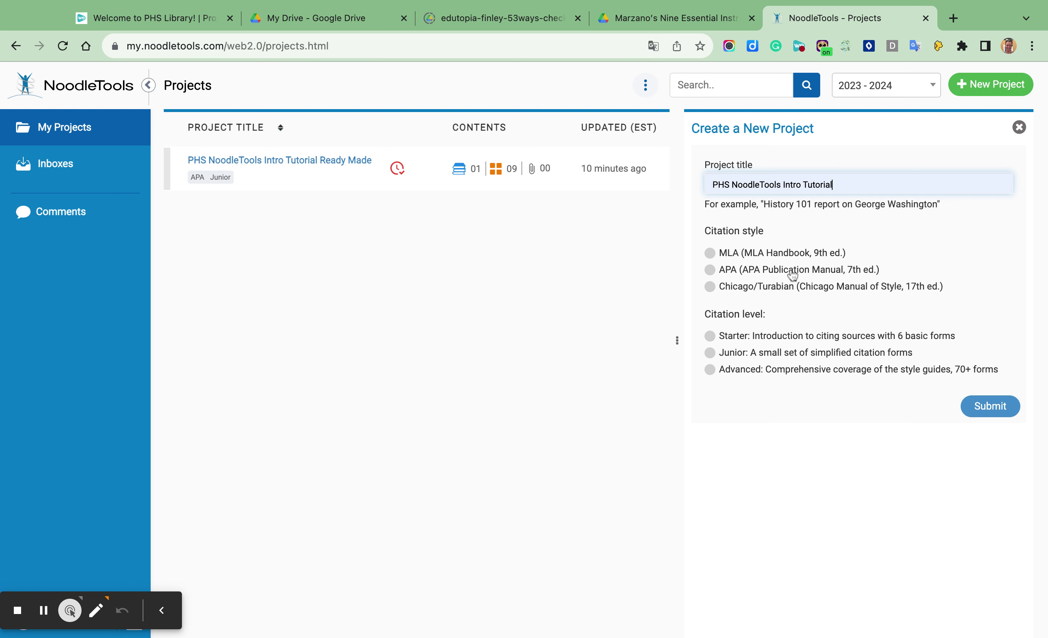
{"action": "left_click", "coordinate": [710, 271]}
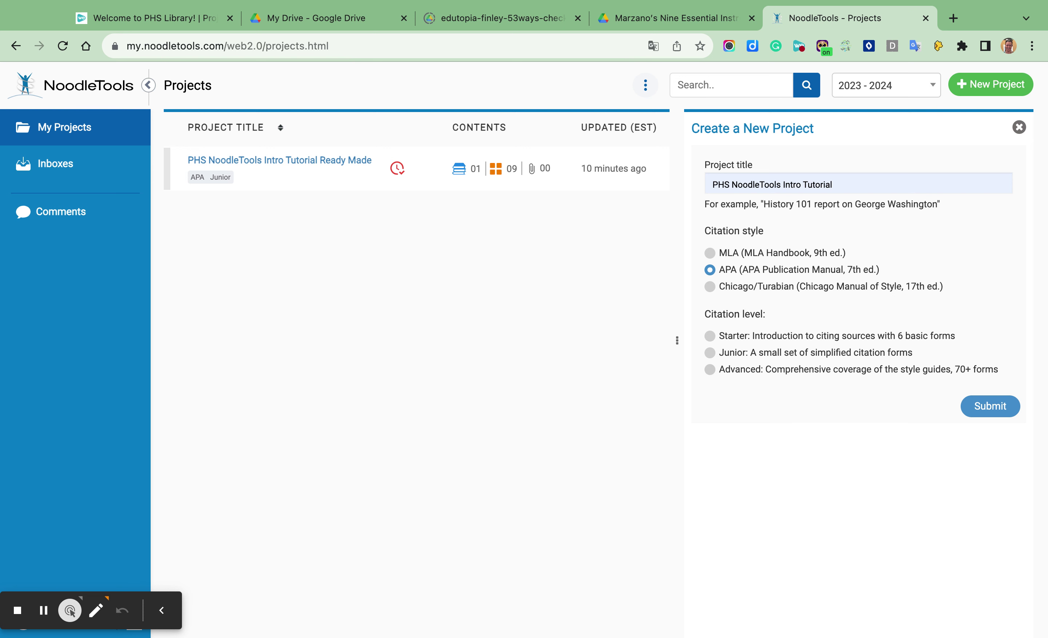
{"action": "left_click", "coordinate": [709, 356]}
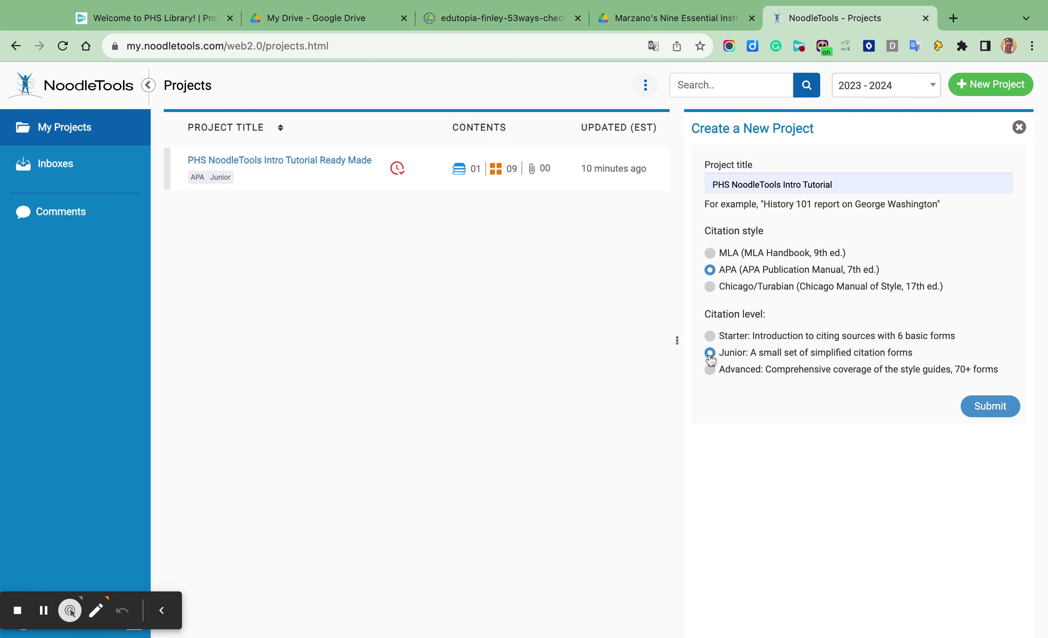
{"action": "left_click", "coordinate": [994, 408]}
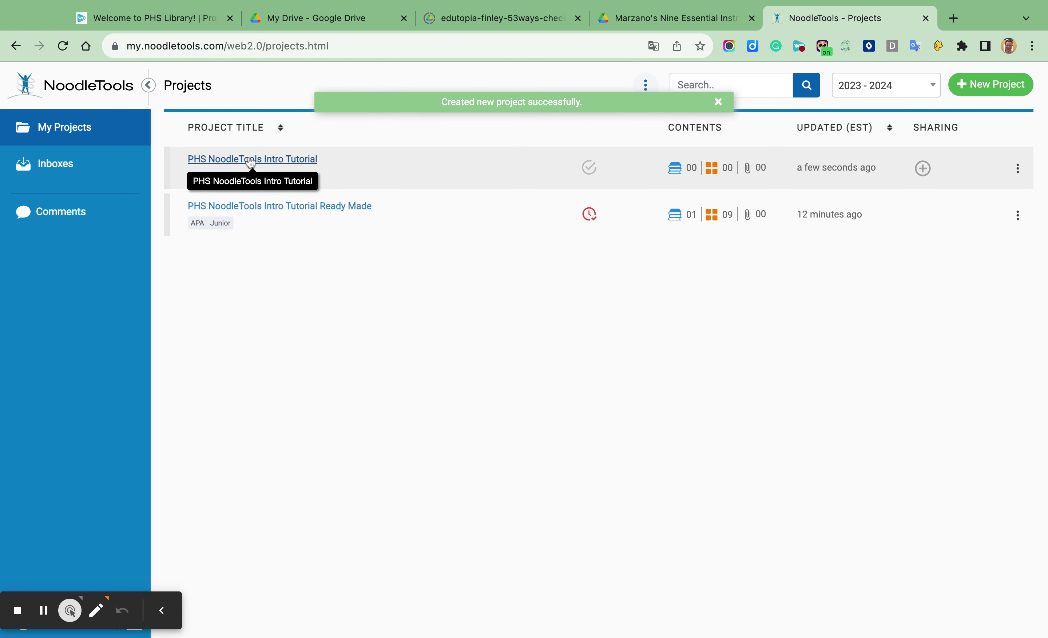
Step: Open the PHS NoodleTools Intro Tutorial project and start creating a new source citation
{"action": "left_click", "coordinate": [265, 161]}
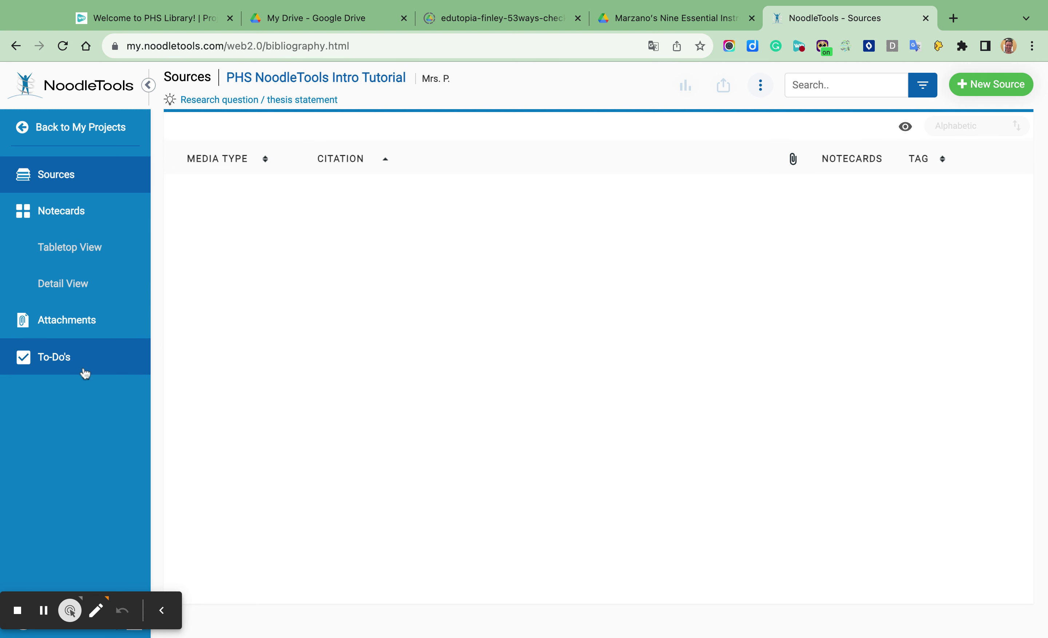
{"action": "left_click", "coordinate": [998, 85]}
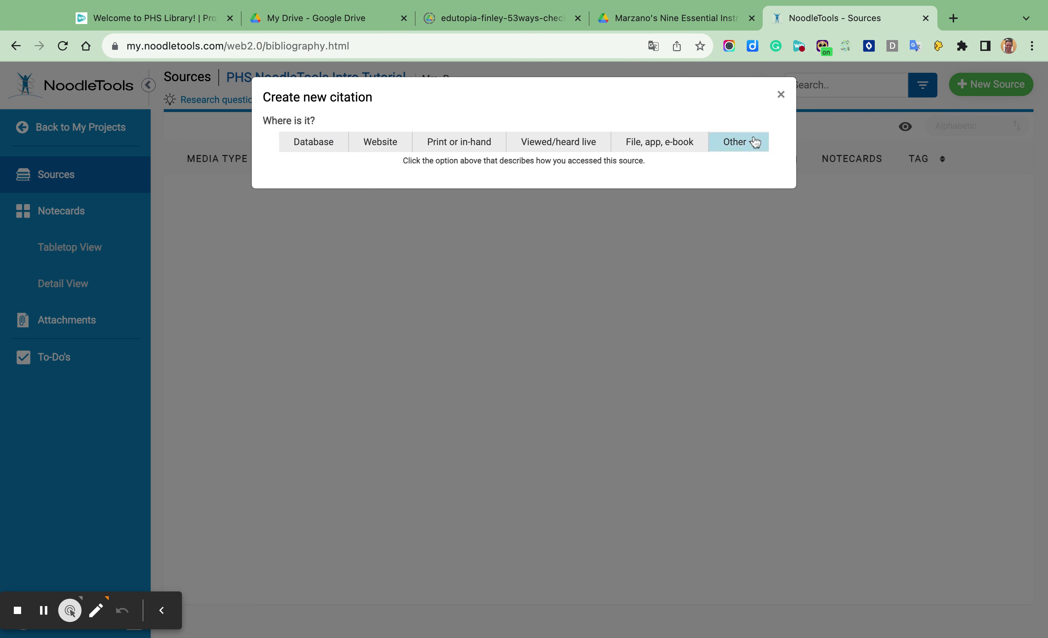
Step: Open YouTube in a new browser tab and search for "noodletools tutorial"
{"action": "left_click", "coordinate": [953, 18]}
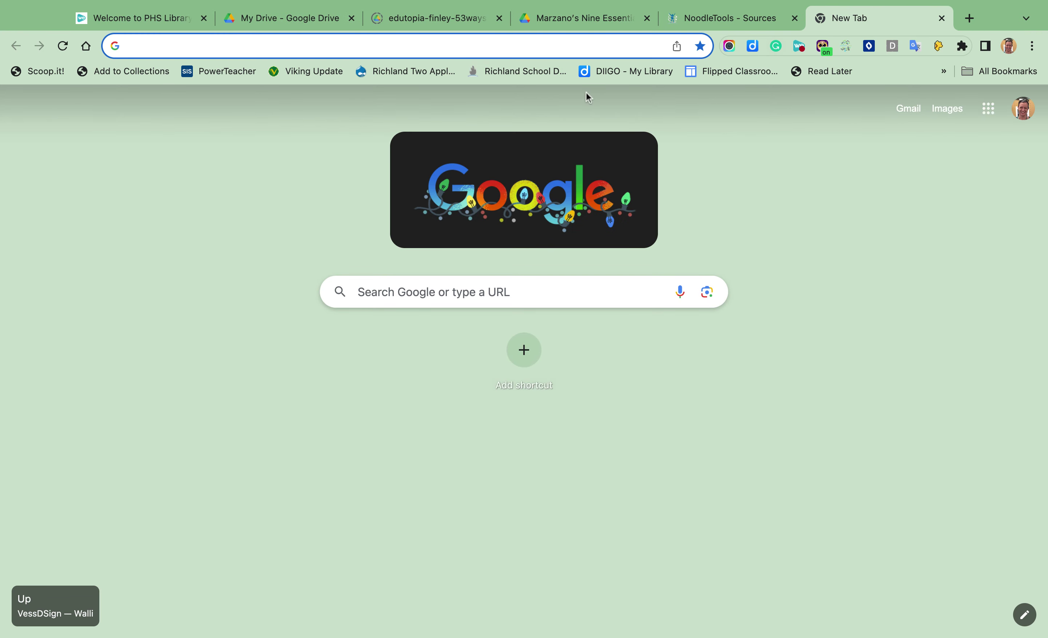
{"action": "type", "text": "youtube.com"}
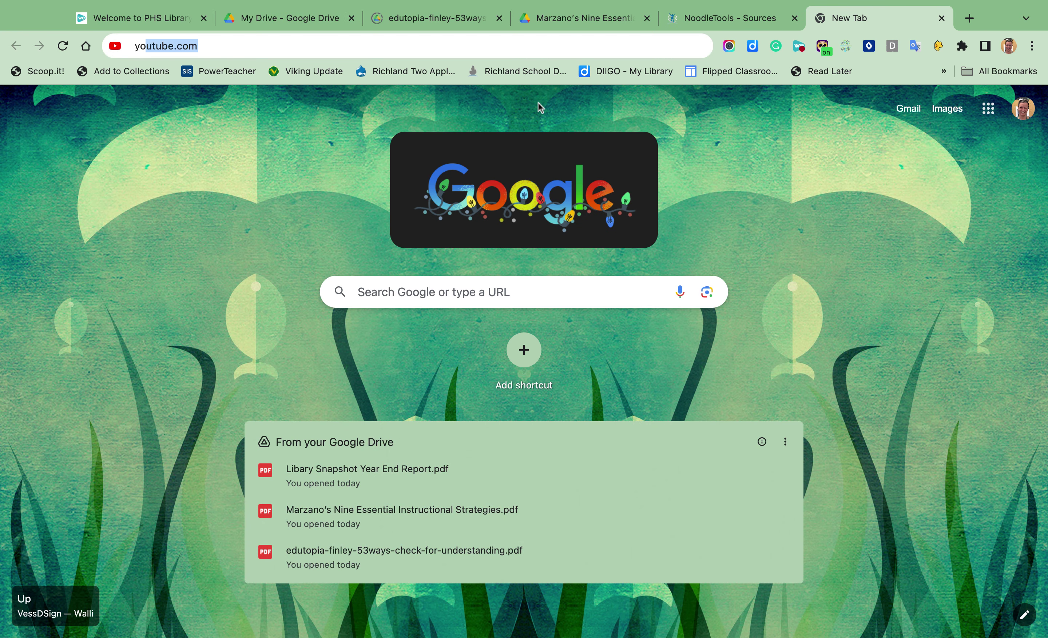
{"action": "key", "text": "Return"}
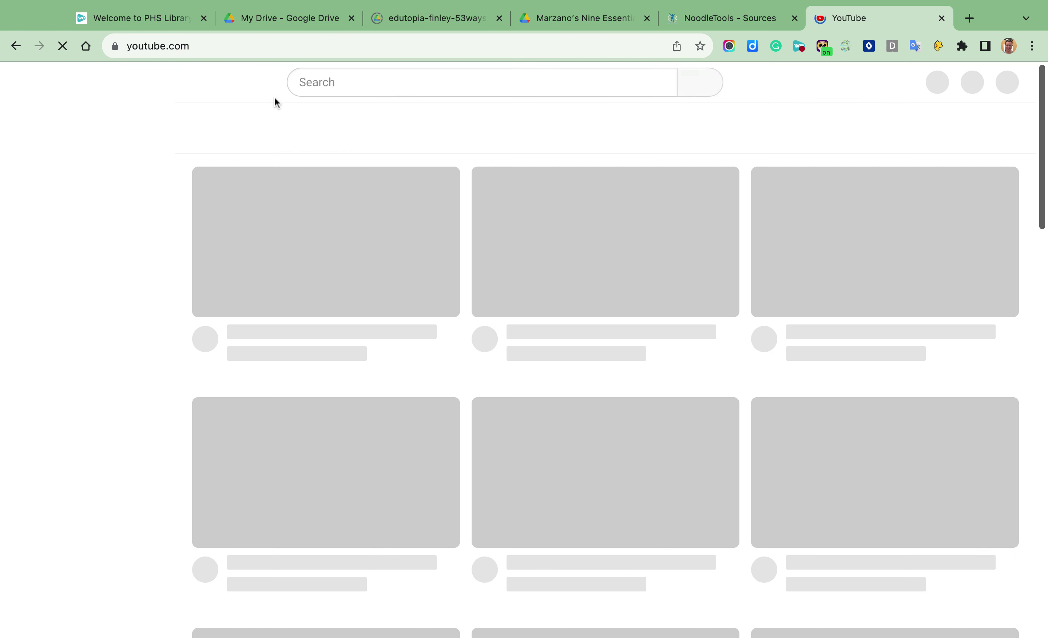
{"action": "left_click", "coordinate": [358, 86]}
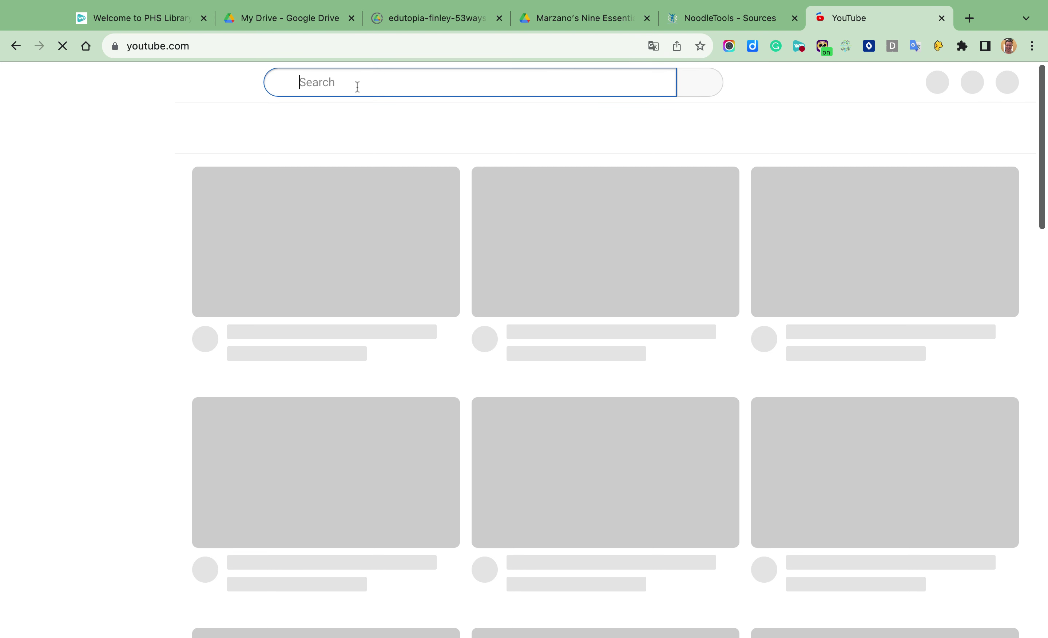
{"action": "type", "text": "noodletools"}
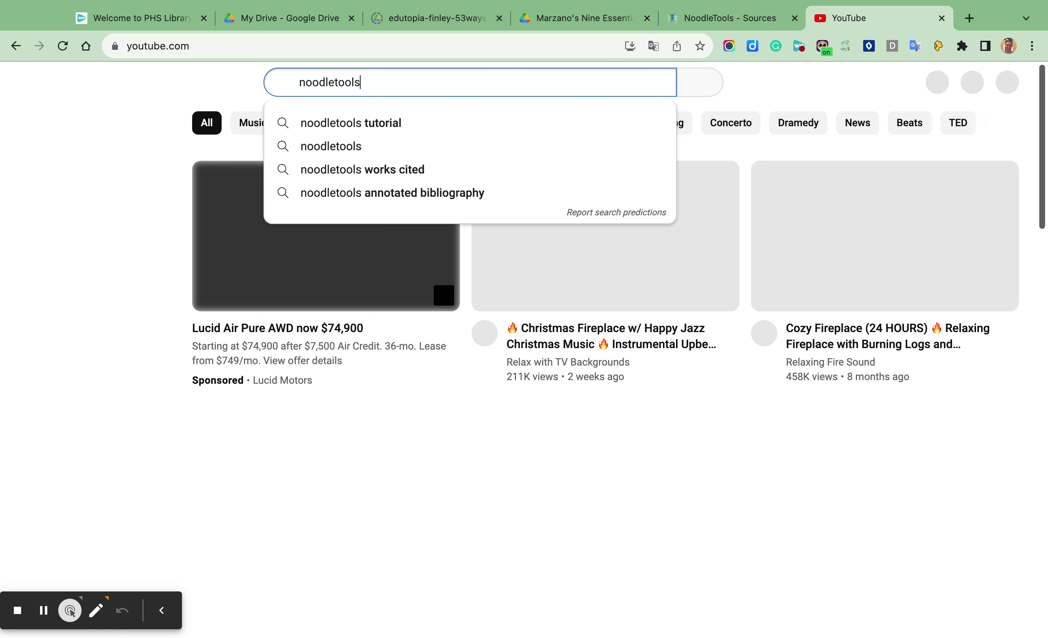
{"action": "left_click", "coordinate": [355, 125]}
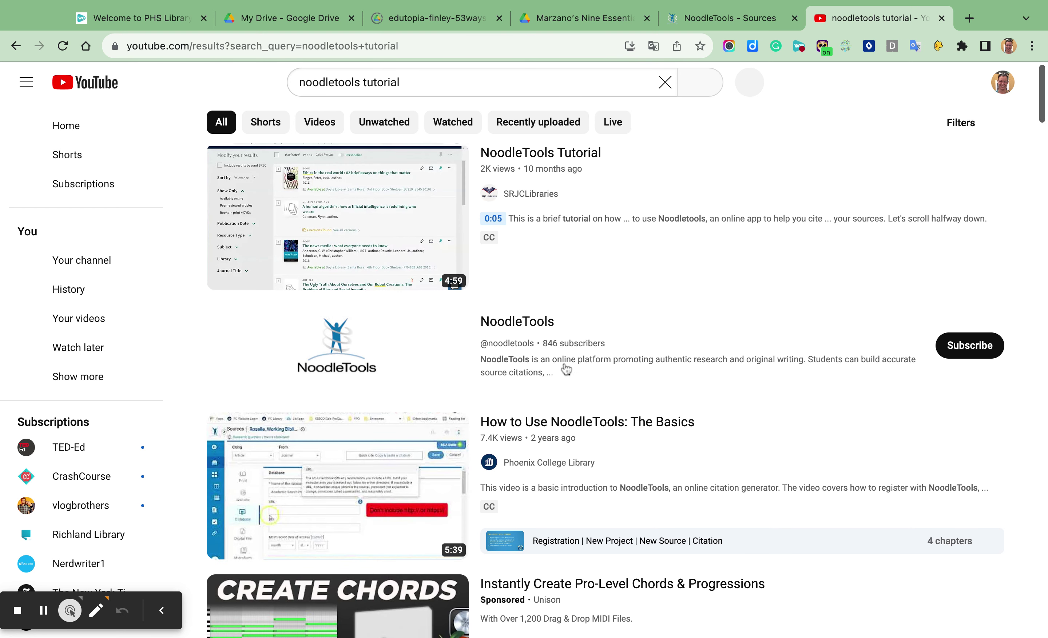
Step: Open the NoodleTools channel from the search results and show its list of videos
{"action": "scroll", "coordinate": [589, 281], "scroll_direction": "down", "scroll_amount": 2}
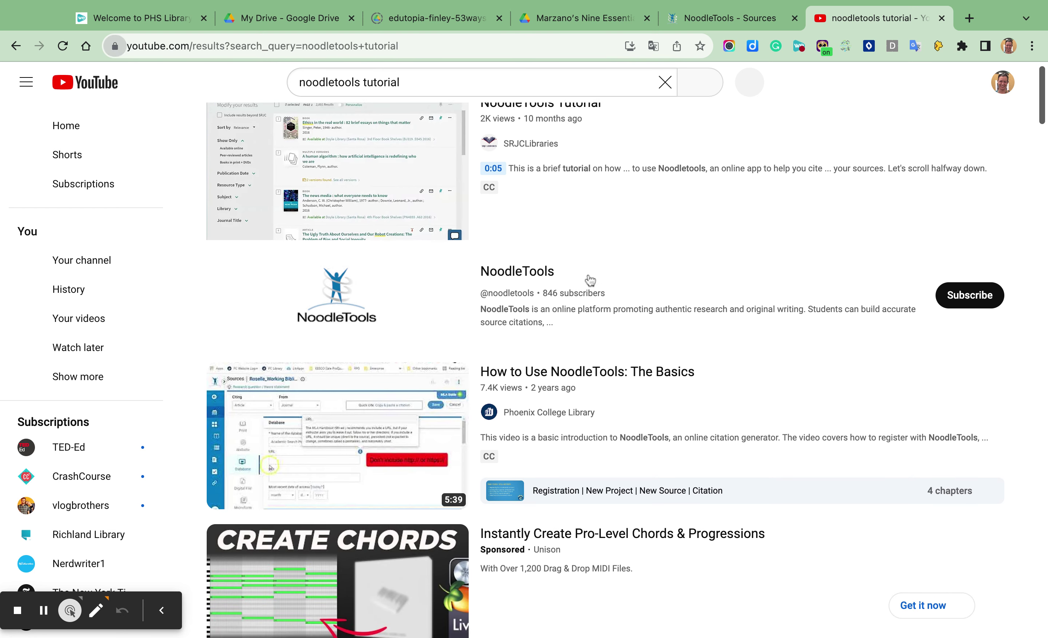
{"action": "scroll", "coordinate": [589, 280], "scroll_direction": "down", "scroll_amount": 10}
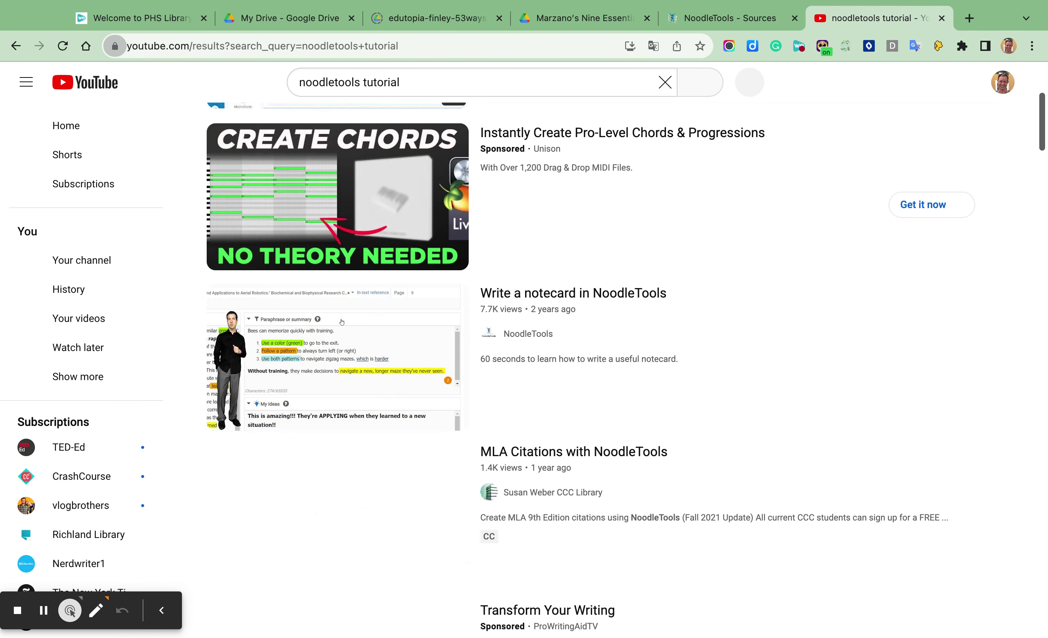
{"action": "left_click", "coordinate": [525, 336]}
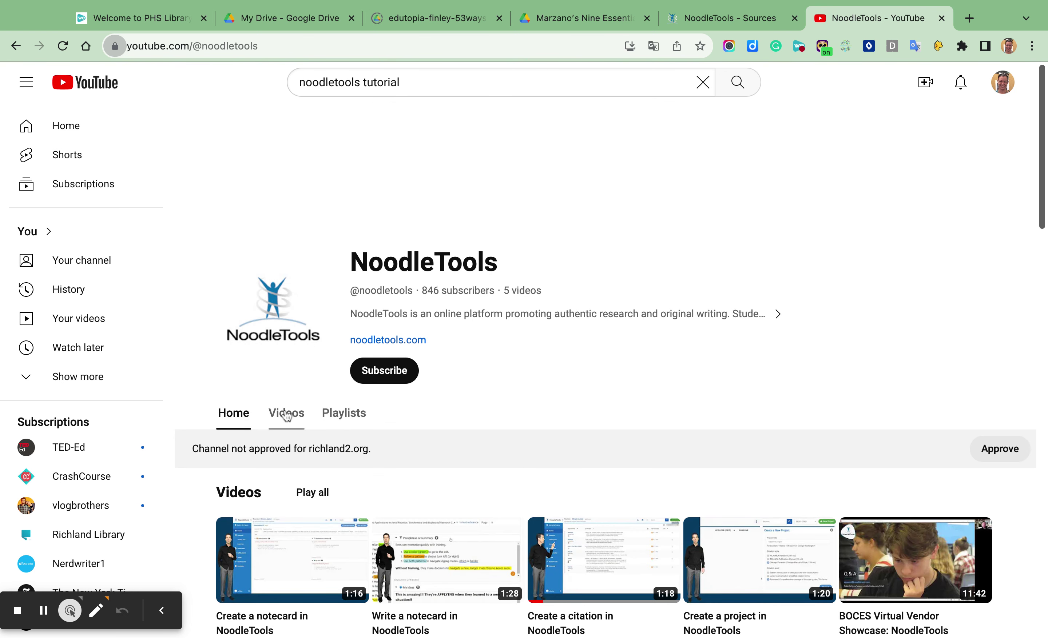
{"action": "scroll", "coordinate": [285, 413], "scroll_direction": "down", "scroll_amount": 2}
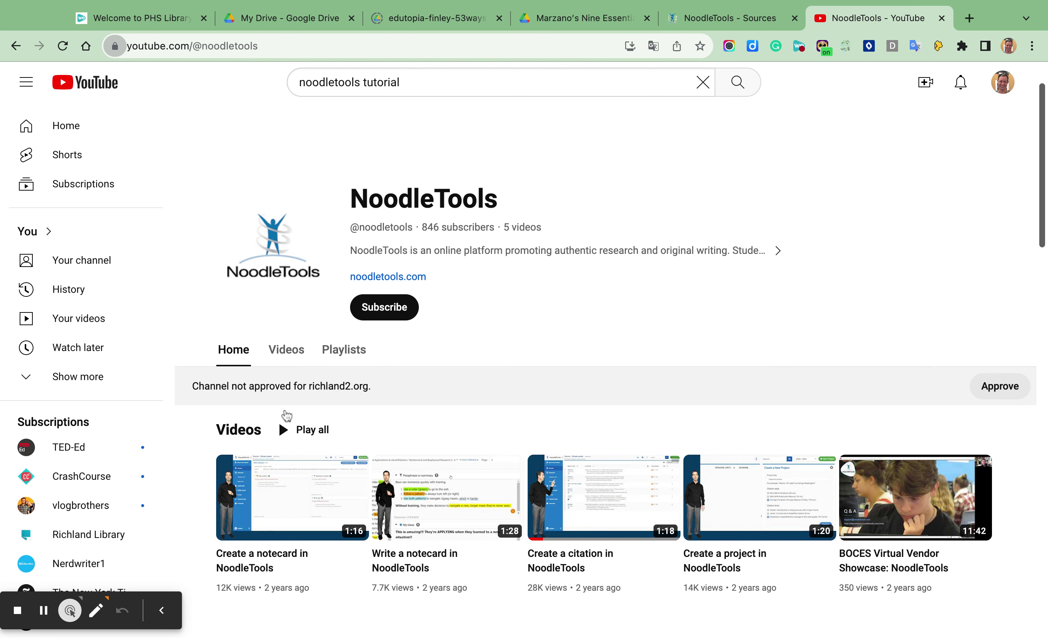
{"action": "left_click", "coordinate": [287, 356]}
Step: Open the channel's video "Create a citation in NoodleTools", skip the advertisement and pause playback
{"action": "scroll", "coordinate": [535, 357], "scroll_direction": "down", "scroll_amount": 2}
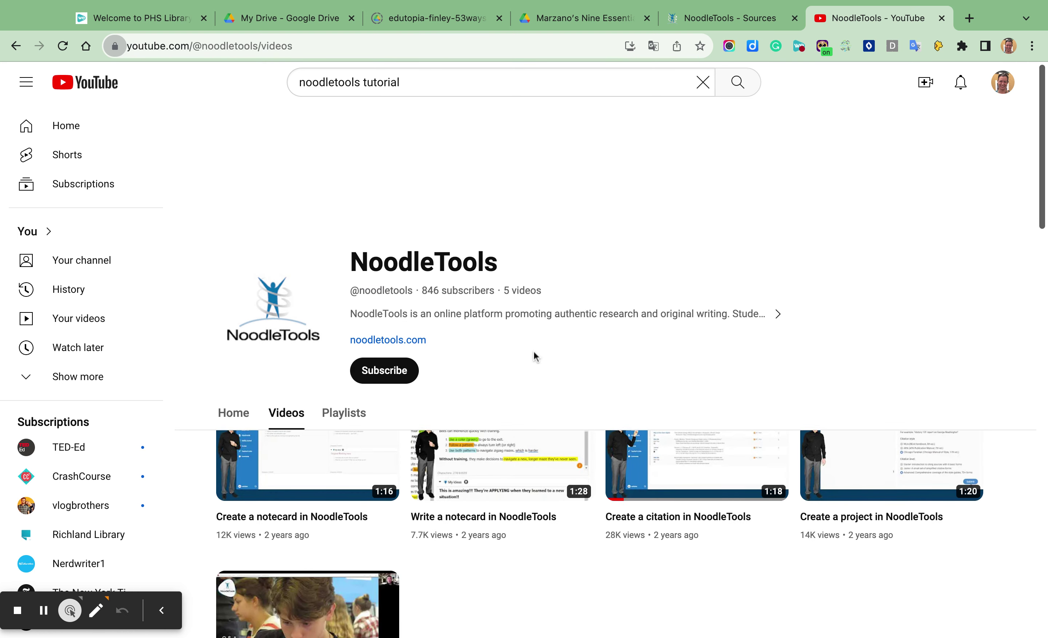
{"action": "scroll", "coordinate": [535, 357], "scroll_direction": "down", "scroll_amount": 4}
{"action": "scroll", "coordinate": [552, 267], "scroll_direction": "up", "scroll_amount": 4}
{"action": "scroll", "coordinate": [554, 267], "scroll_direction": "down", "scroll_amount": 1}
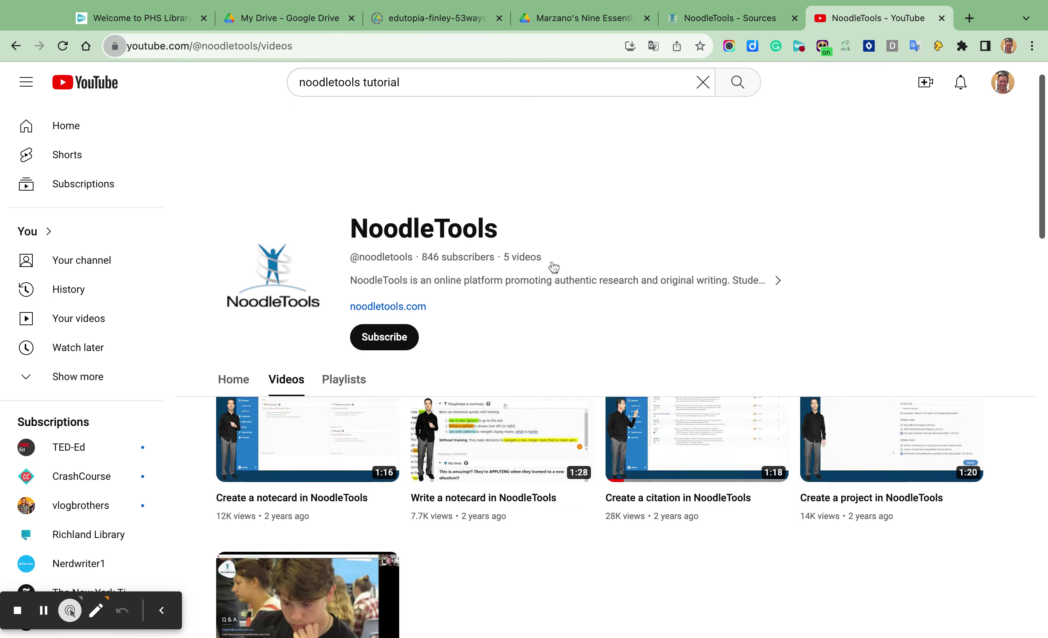
{"action": "scroll", "coordinate": [552, 267], "scroll_direction": "down", "scroll_amount": 4}
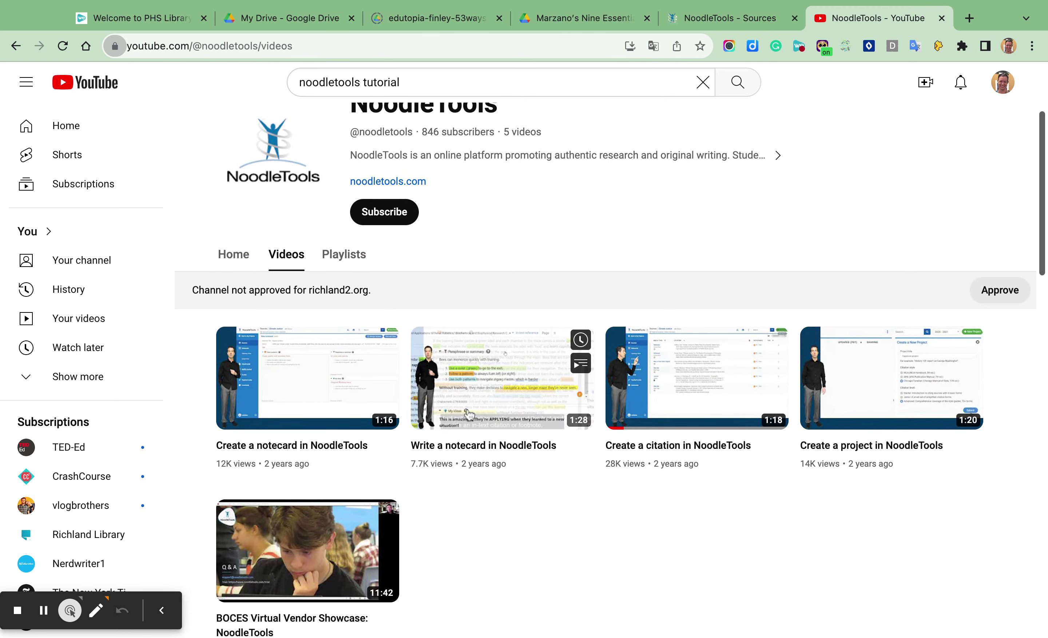
{"action": "left_click", "coordinate": [685, 394]}
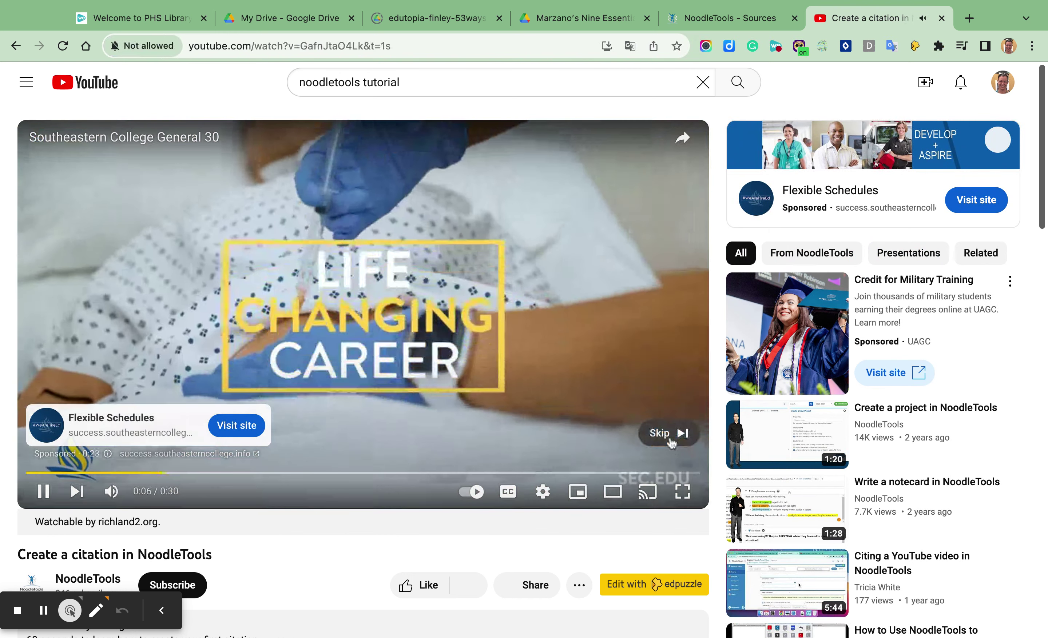
{"action": "left_click", "coordinate": [671, 441]}
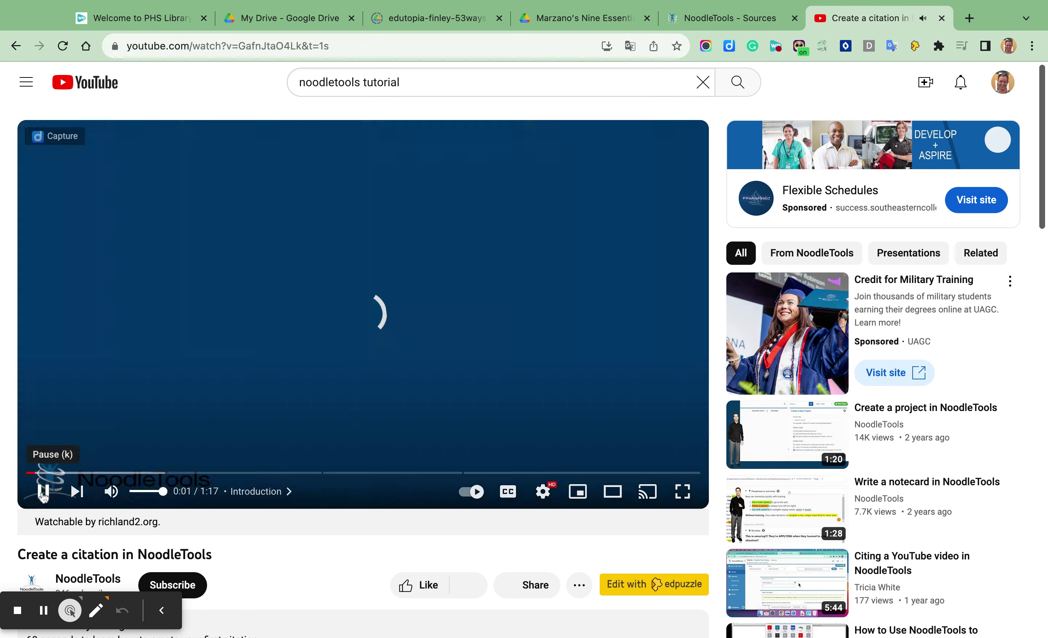
{"action": "left_click", "coordinate": [42, 492]}
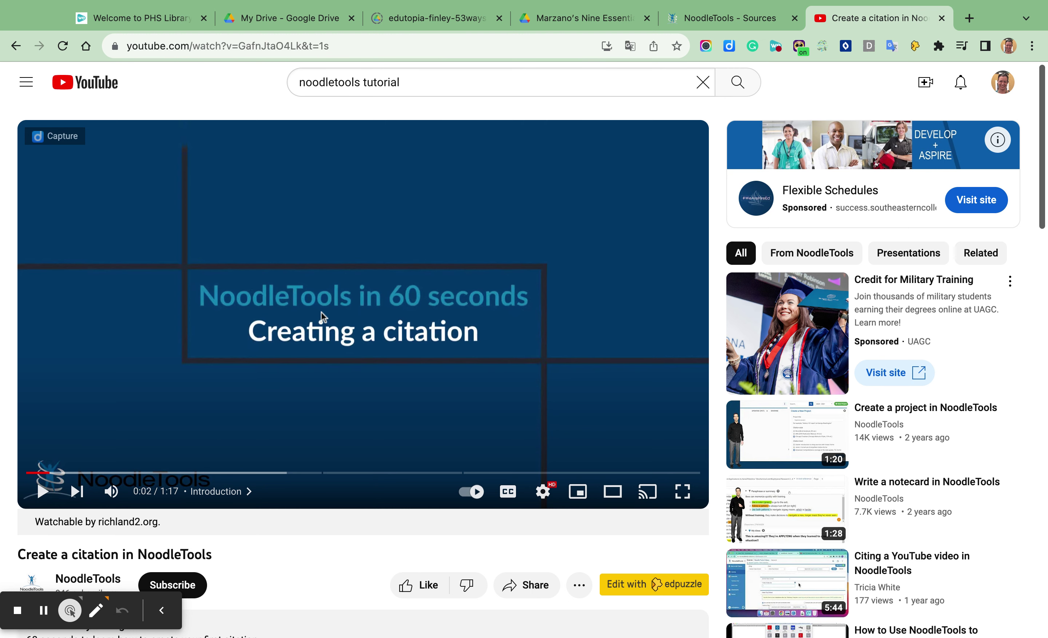
{"action": "scroll", "coordinate": [321, 312], "scroll_direction": "down", "scroll_amount": 1}
{"action": "scroll", "coordinate": [321, 312], "scroll_direction": "up", "scroll_amount": 1}
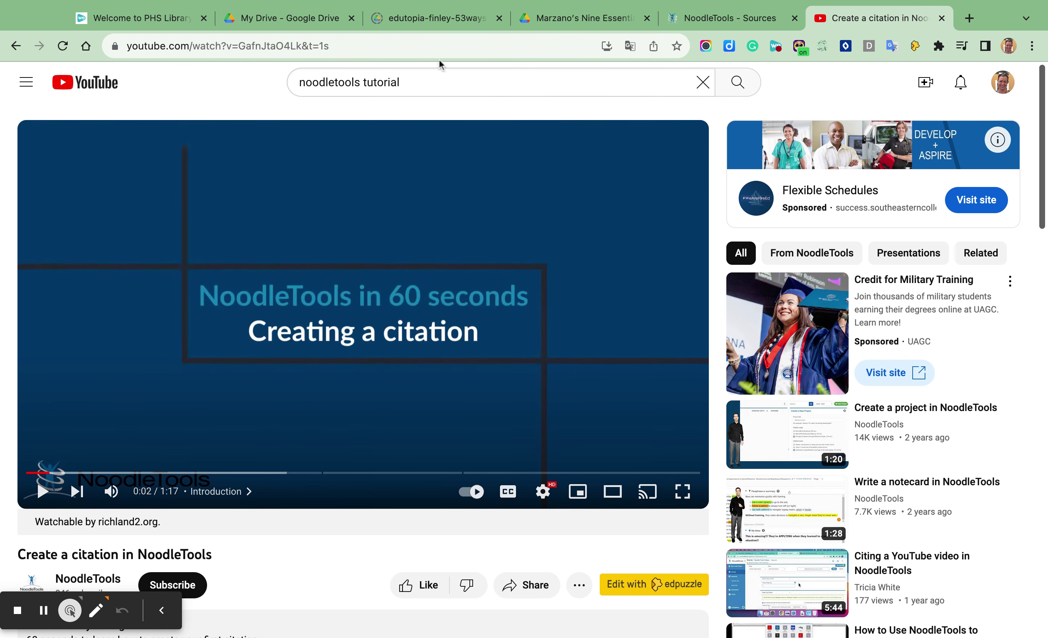
Step: Return to the NoodleTools project and choose Website as the source location and Video Clip (Online) as the source type
{"action": "left_click", "coordinate": [709, 16]}
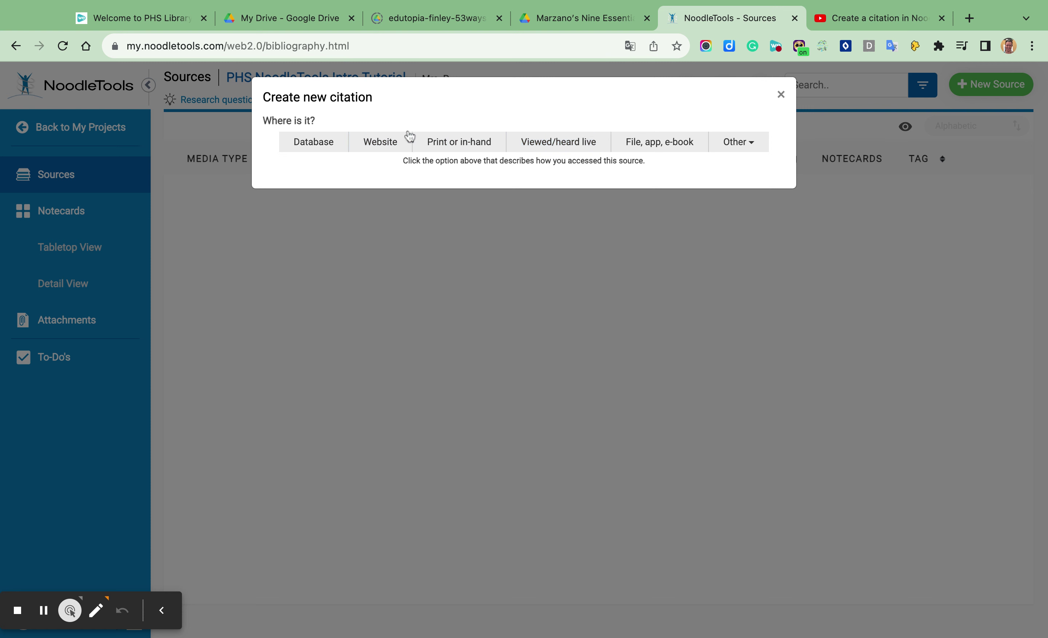
{"action": "left_click", "coordinate": [384, 144]}
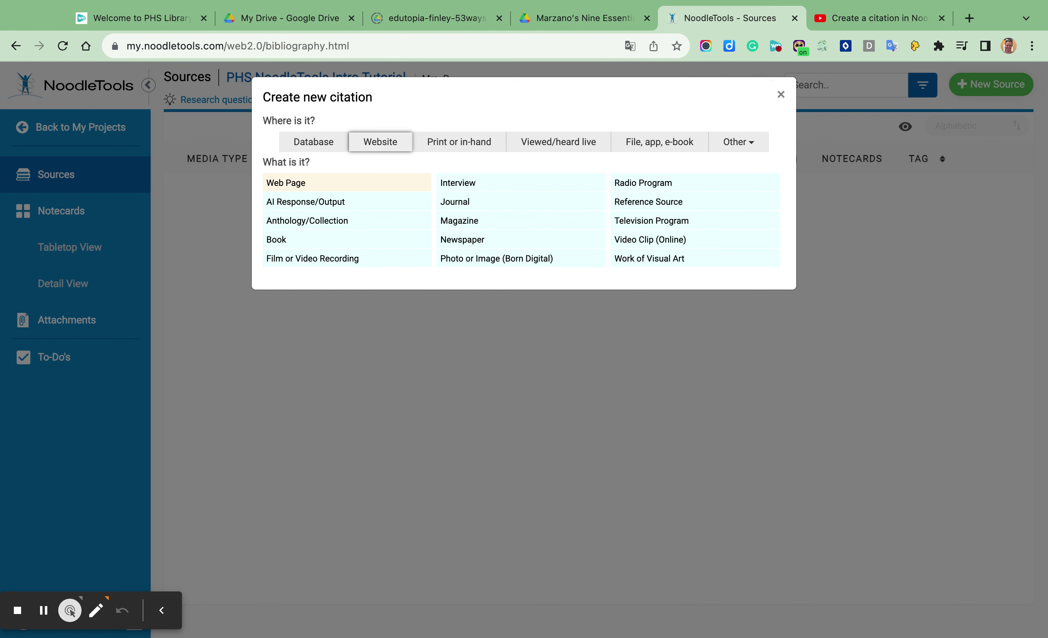
{"action": "left_click", "coordinate": [638, 239]}
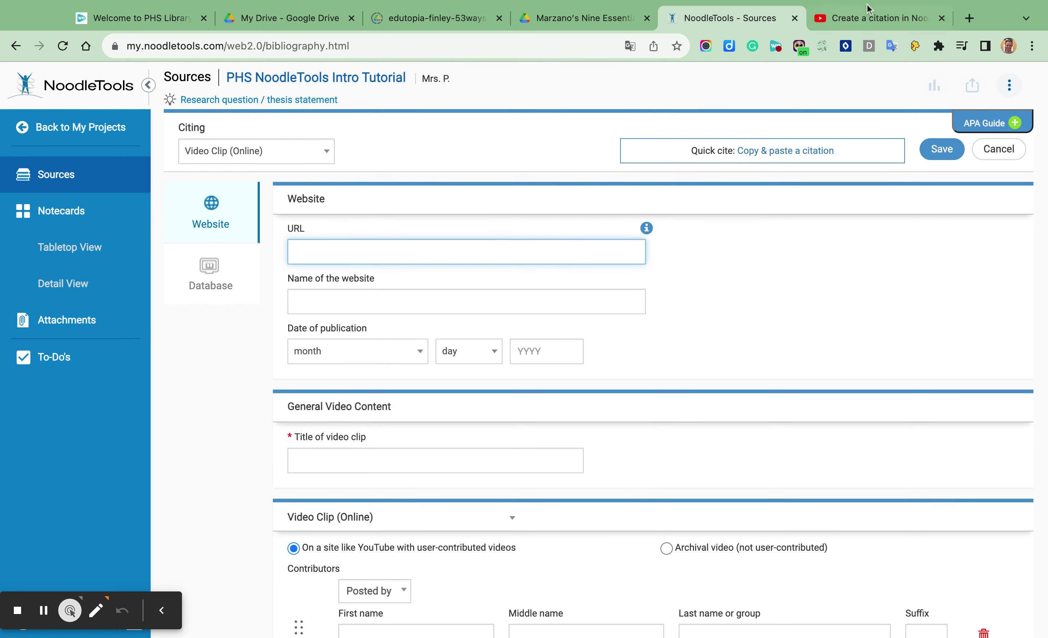
Step: Copy the YouTube video's web address into the URL field of the NoodleTools citation form
{"action": "left_click", "coordinate": [869, 19]}
{"action": "left_click", "coordinate": [420, 48]}
{"action": "key", "text": "ctrl+c"}
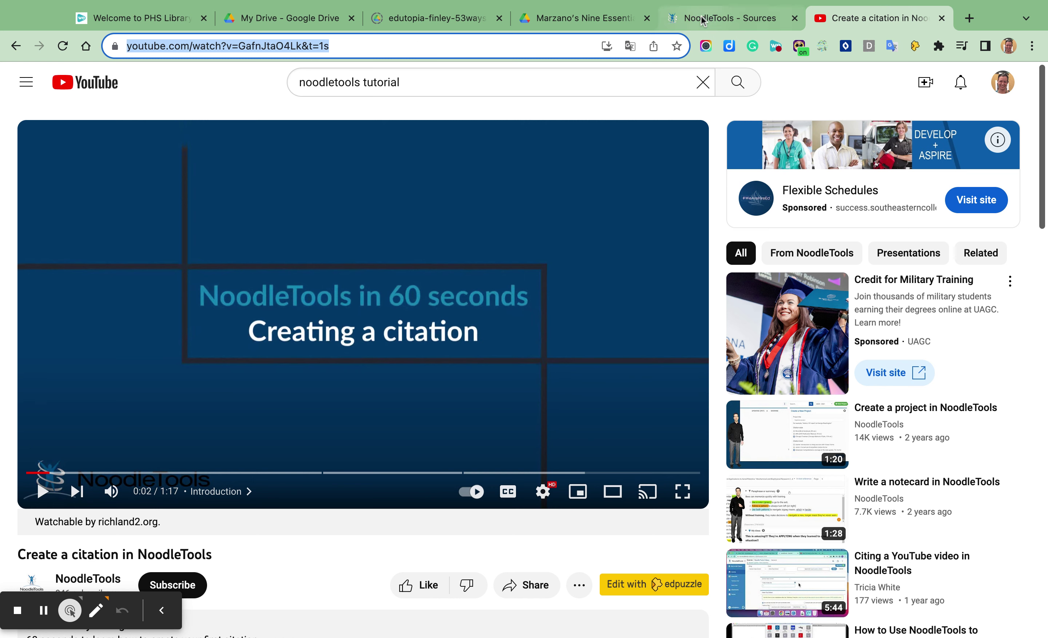
{"action": "left_click", "coordinate": [726, 18]}
{"action": "key", "text": "ctrl+v"}
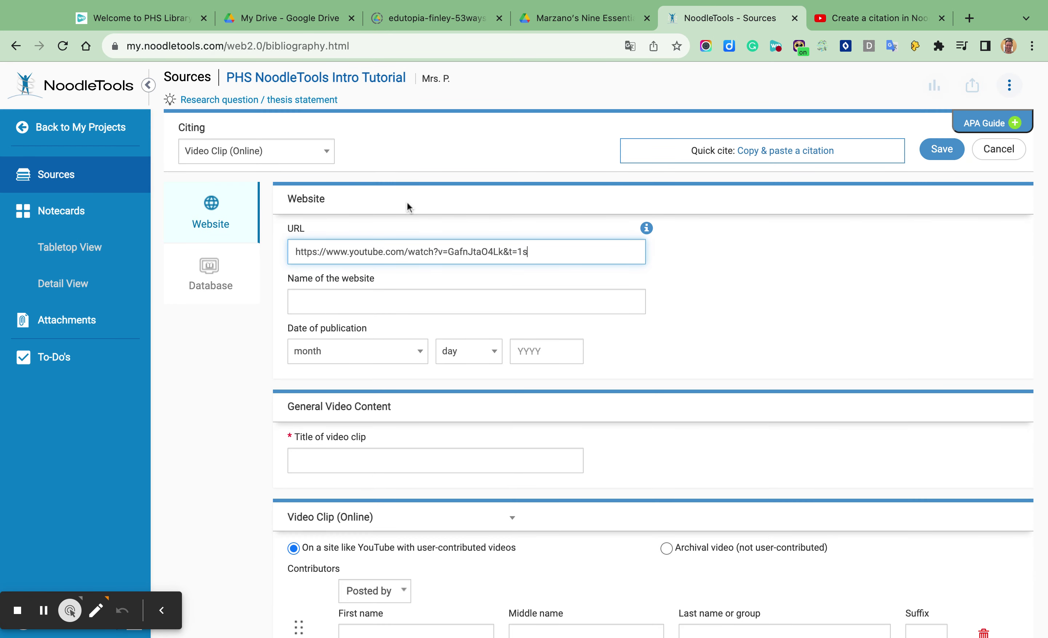
Step: Check the help note for the website name and enter "YouTube" as the name of the website
{"action": "left_click", "coordinate": [423, 299]}
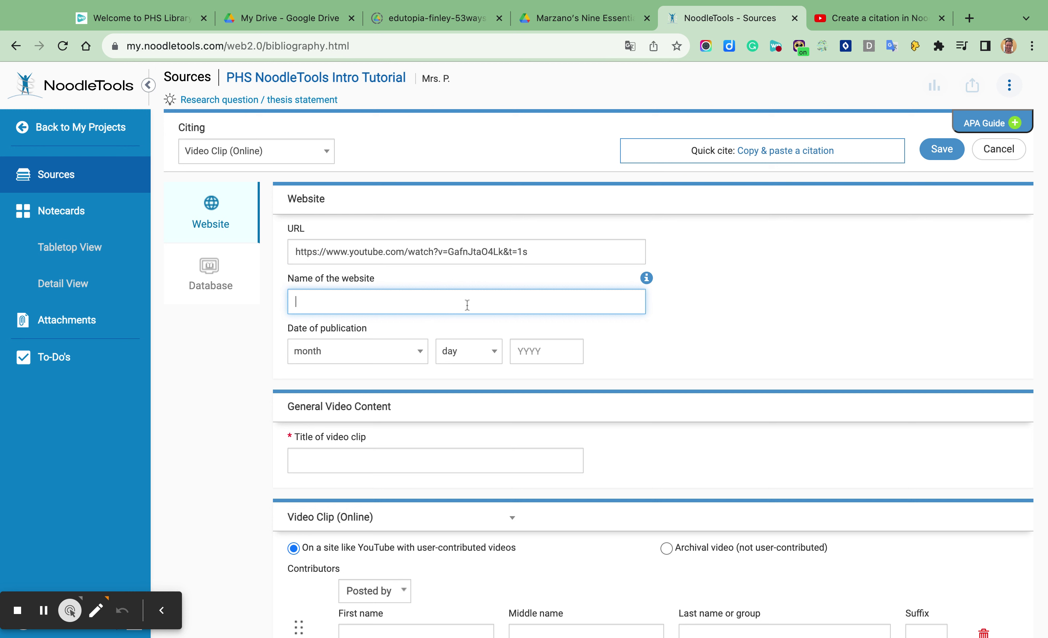
{"action": "left_click", "coordinate": [647, 278]}
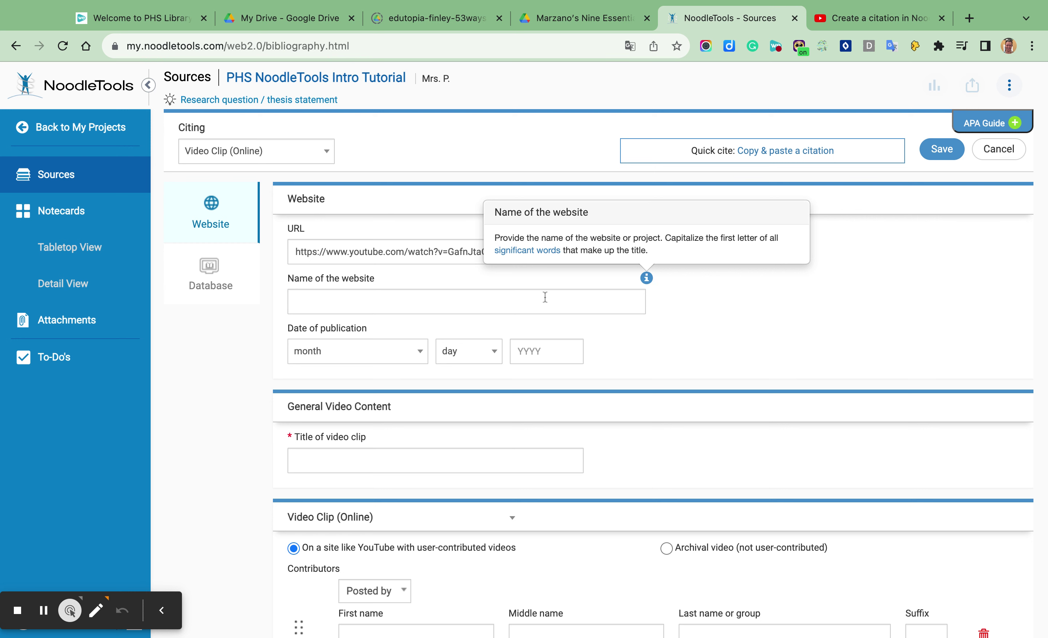
{"action": "left_click", "coordinate": [515, 300]}
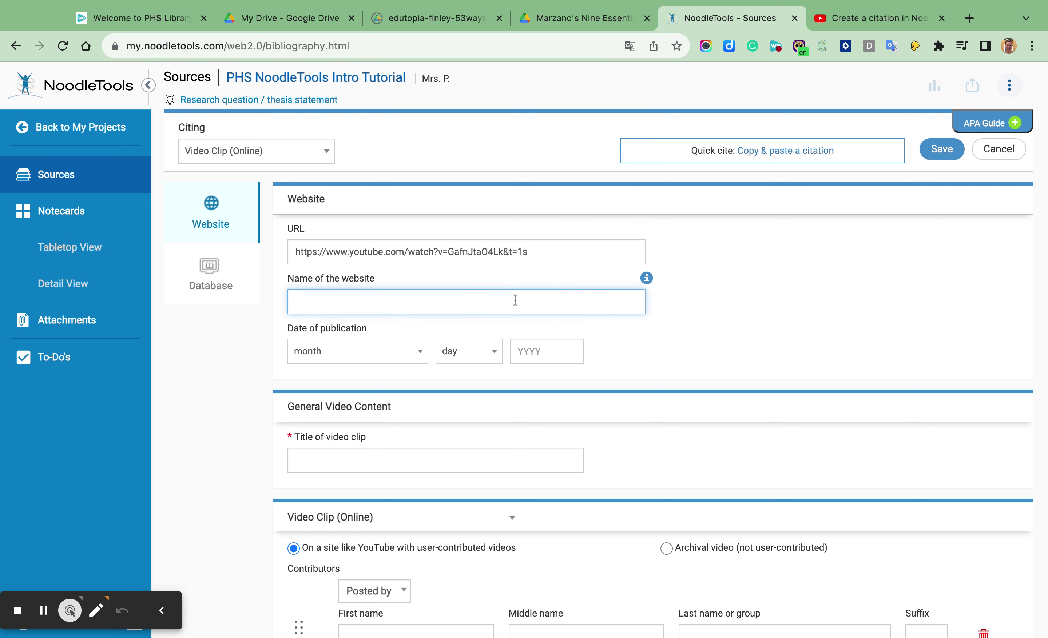
{"action": "type", "text": "YouTube"}
Step: Switch to the YouTube video and expand its description to look up the exact publication date
{"action": "left_click", "coordinate": [879, 21]}
{"action": "scroll", "coordinate": [505, 223], "scroll_direction": "down", "scroll_amount": 5}
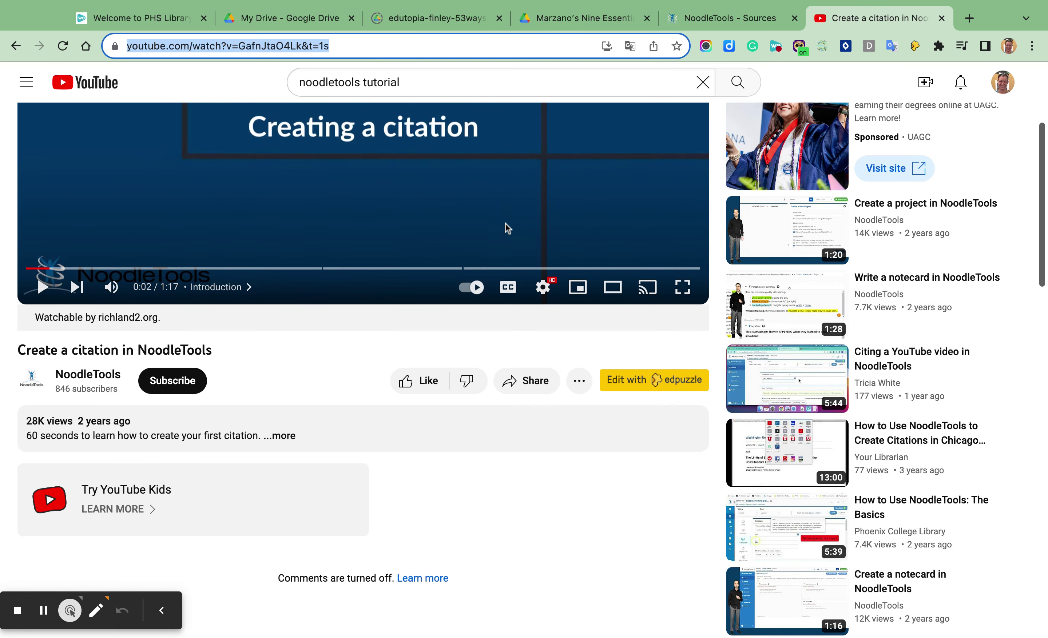
{"action": "scroll", "coordinate": [505, 222], "scroll_direction": "down", "scroll_amount": 1}
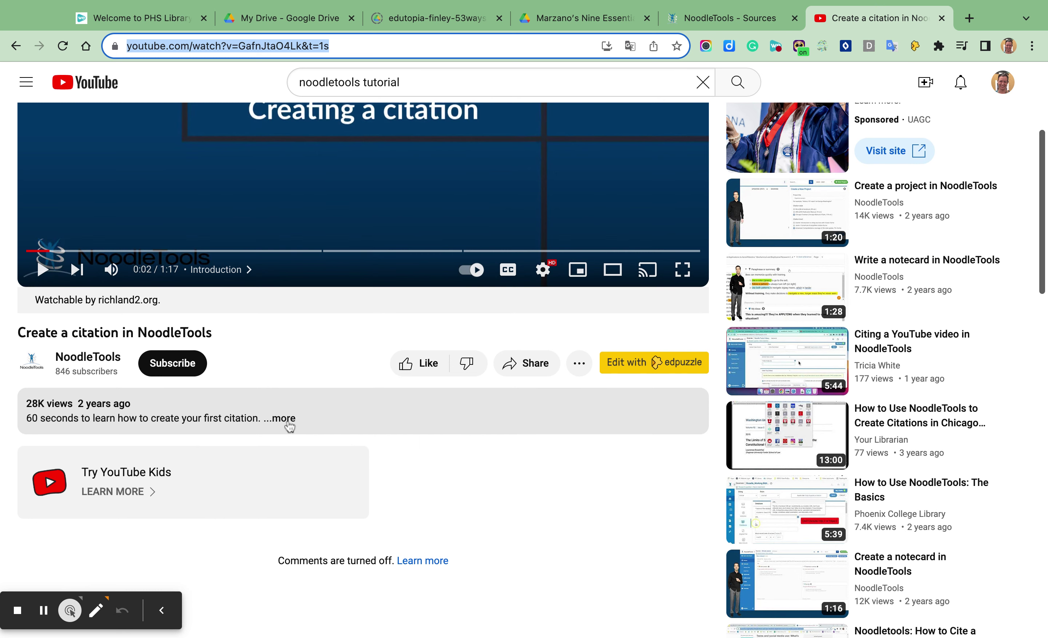
{"action": "left_click", "coordinate": [288, 422]}
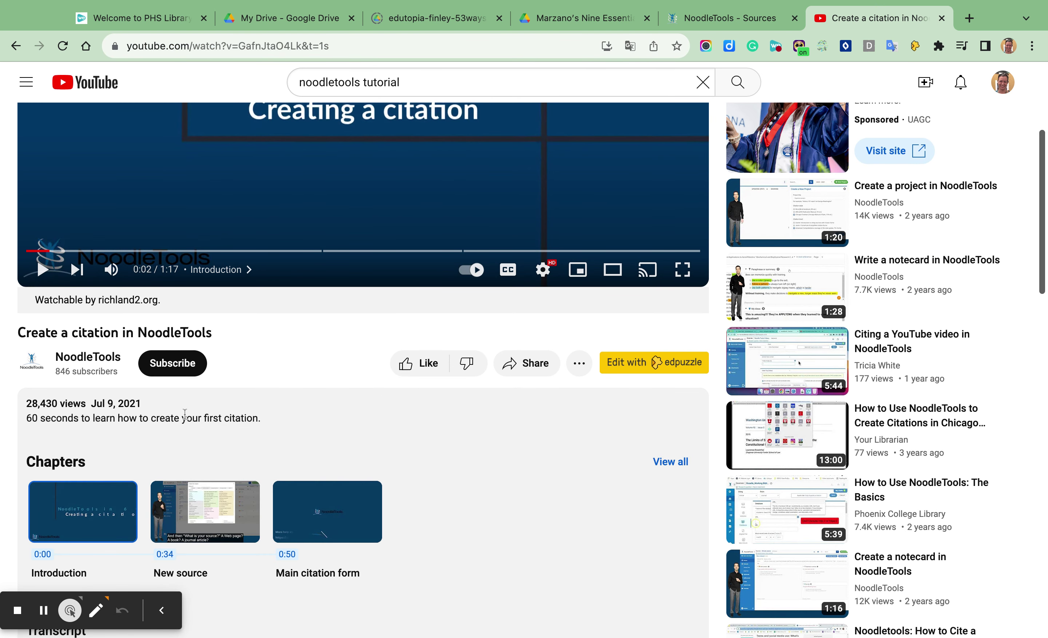
Step: Return to the NoodleTools citation form and set the date of publication to July 9, 2021
{"action": "left_click", "coordinate": [754, 18]}
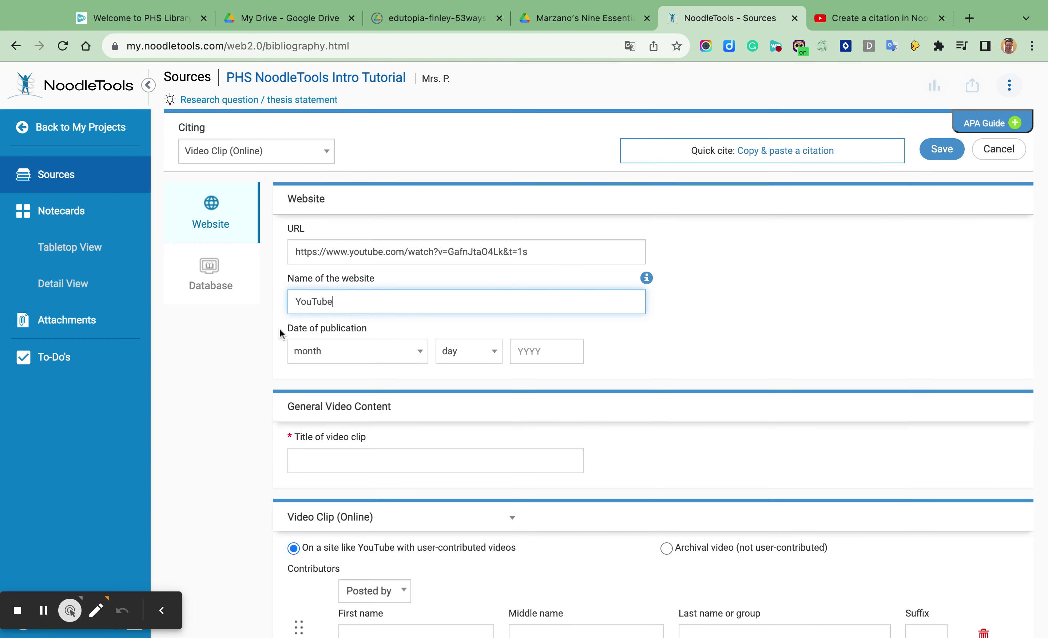
{"action": "left_click", "coordinate": [335, 352]}
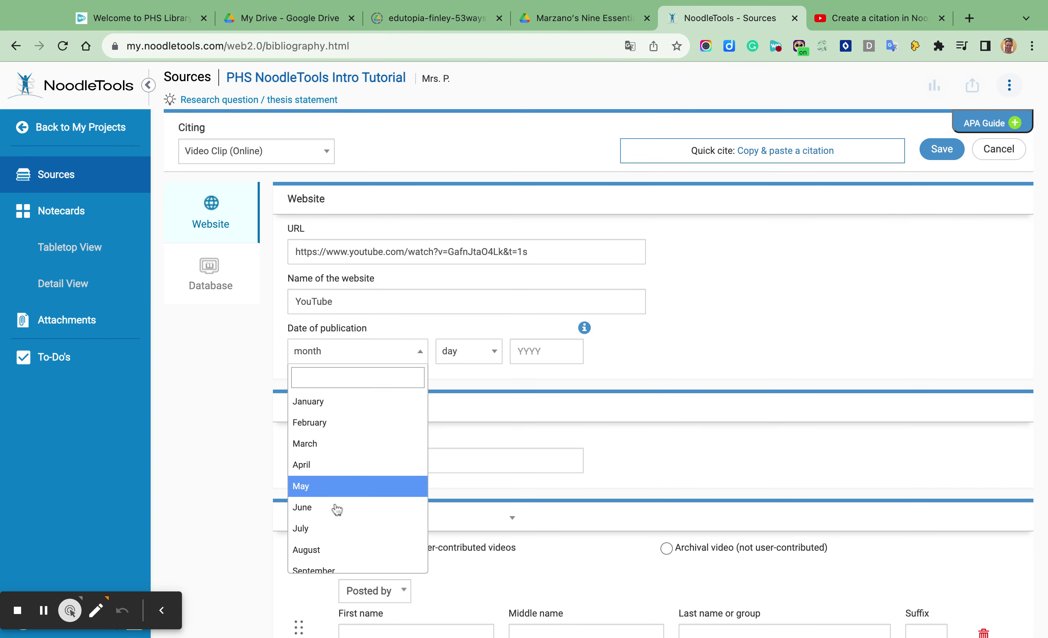
{"action": "left_click", "coordinate": [335, 531]}
{"action": "left_click", "coordinate": [465, 359]}
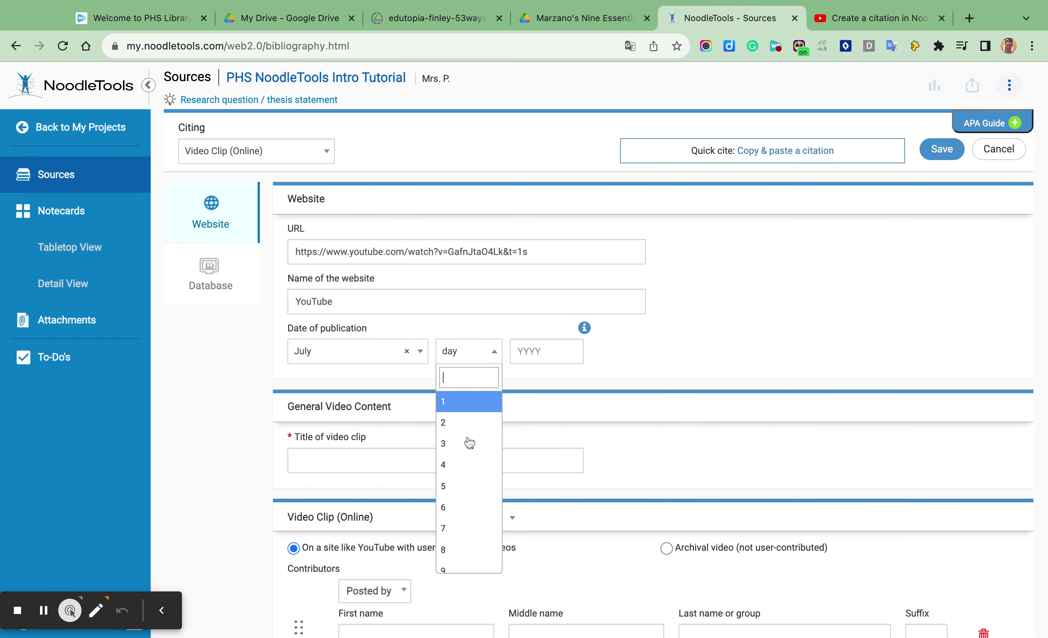
{"action": "left_click", "coordinate": [460, 569]}
{"action": "left_click", "coordinate": [545, 350]}
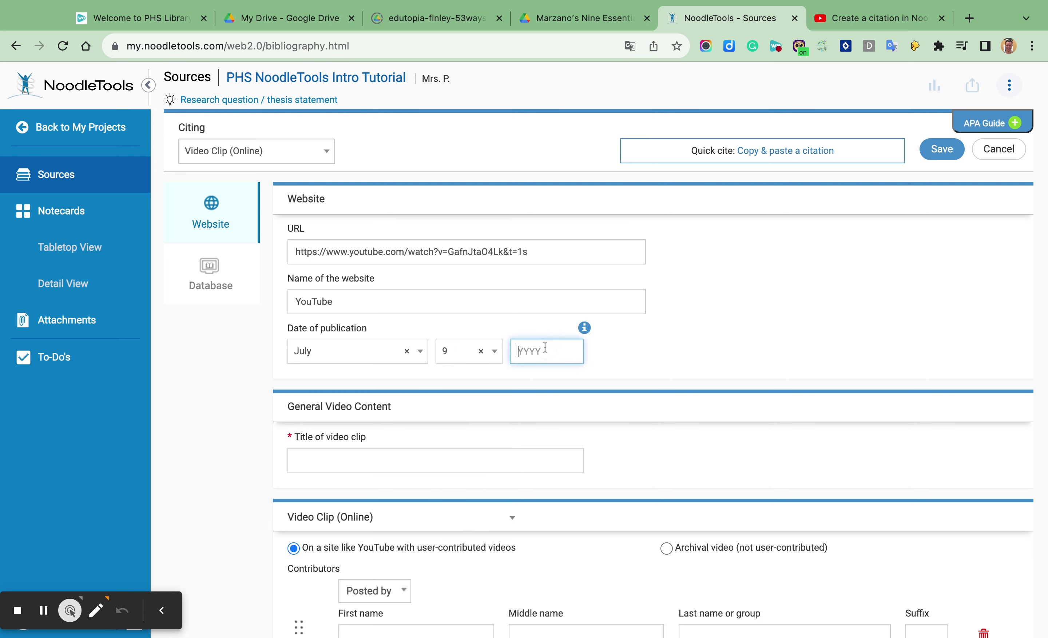
{"action": "type", "text": "2021"}
Step: Copy the video's title "Create a citation in NoodleTools" from YouTube into the title of the video clip in the citation form
{"action": "left_click", "coordinate": [453, 457]}
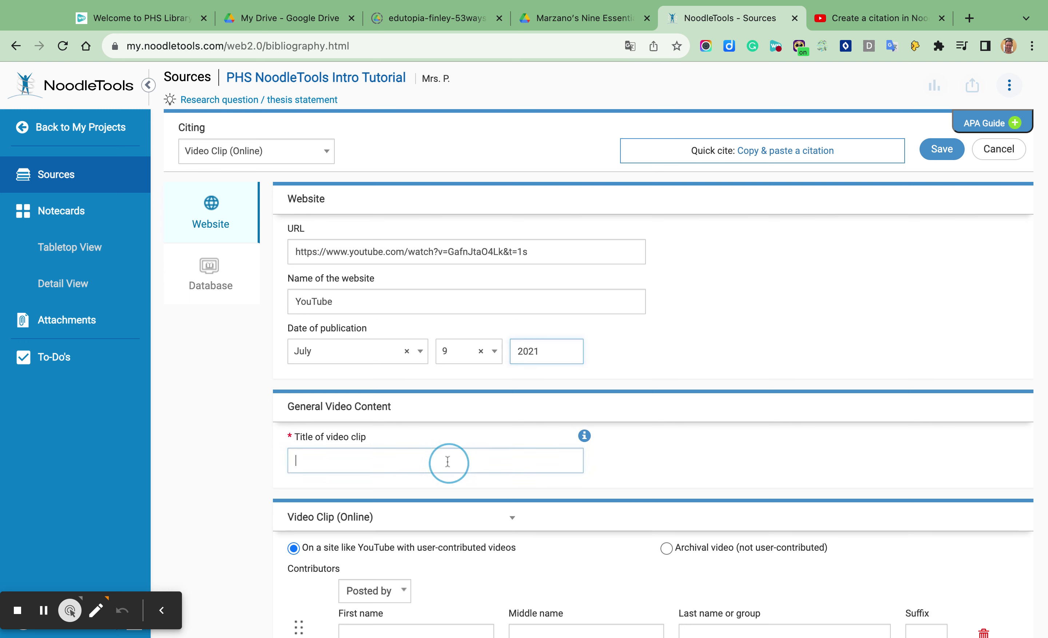
{"action": "left_click", "coordinate": [867, 19]}
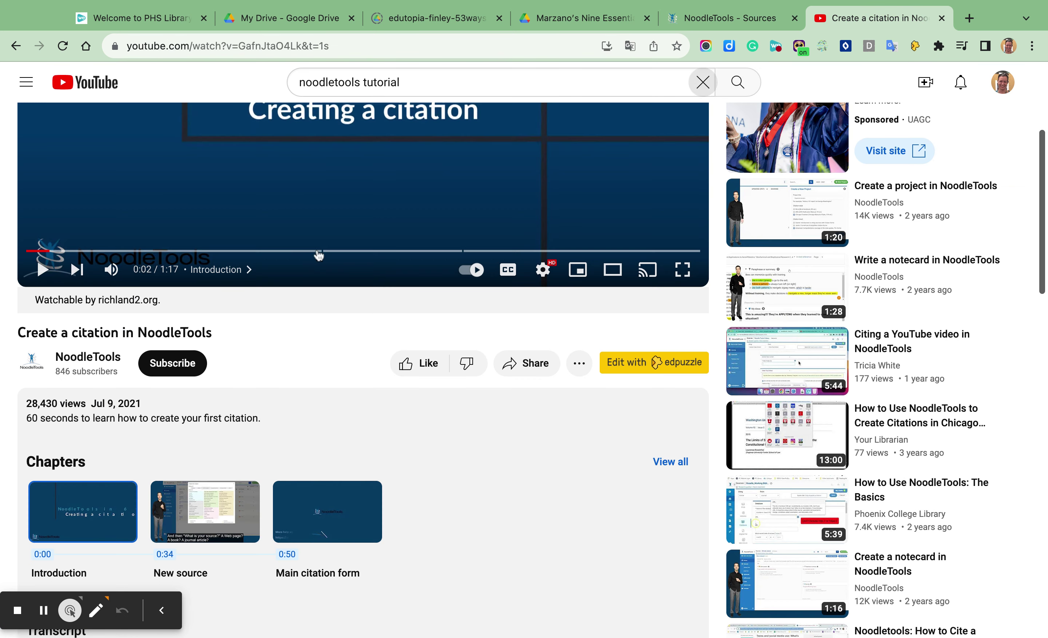
{"action": "left_click_drag", "start_coordinate": [21, 332], "coordinate": [214, 344]}
{"action": "key", "text": "super+c"}
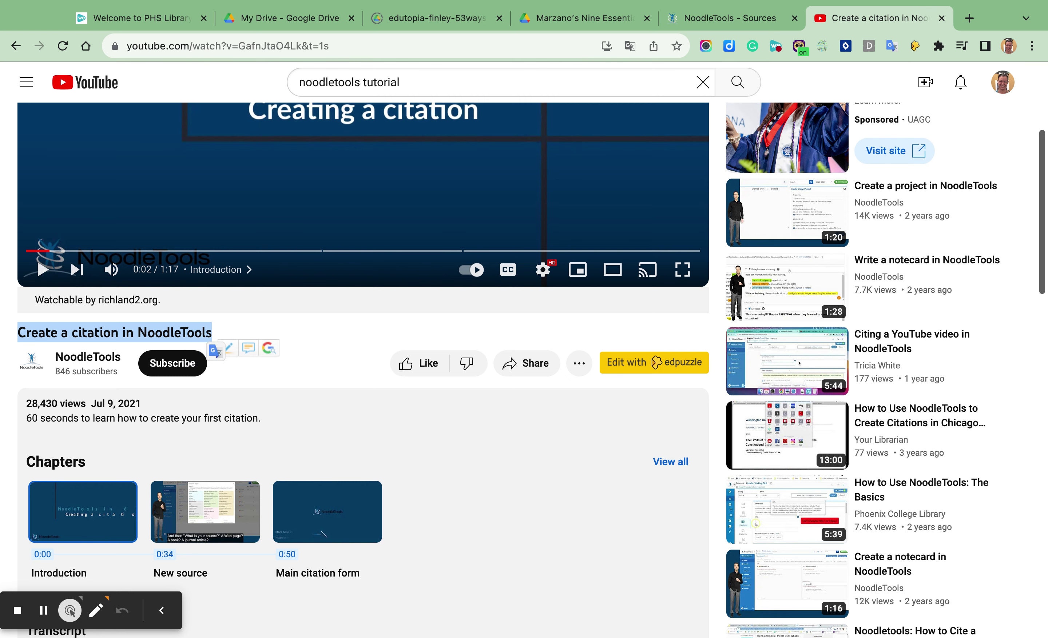
{"action": "left_click", "coordinate": [709, 19]}
{"action": "key", "text": "super+v"}
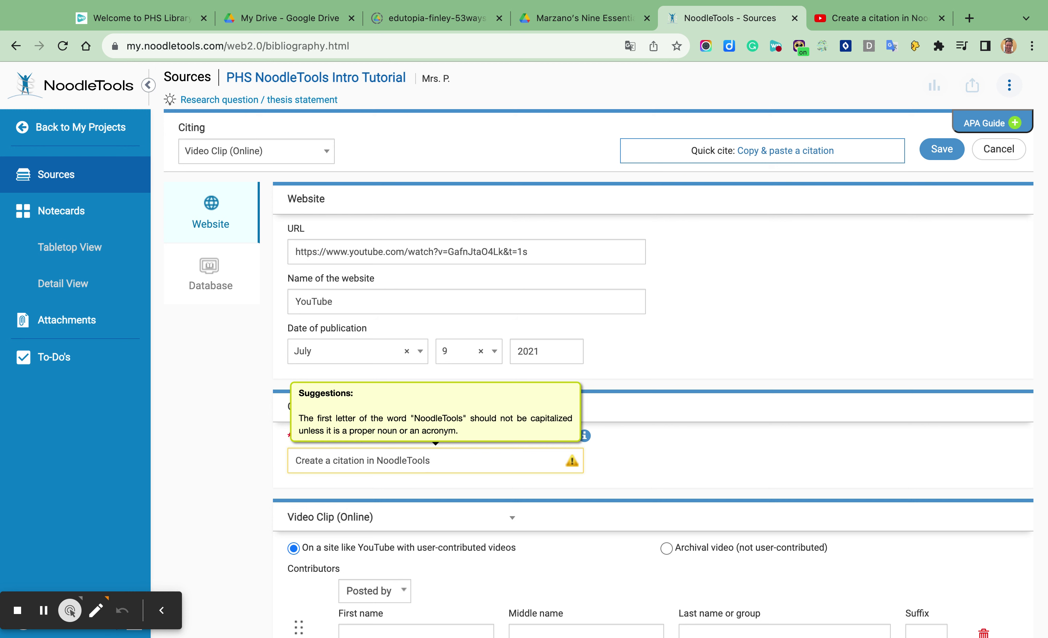
{"action": "left_click", "coordinate": [616, 463]}
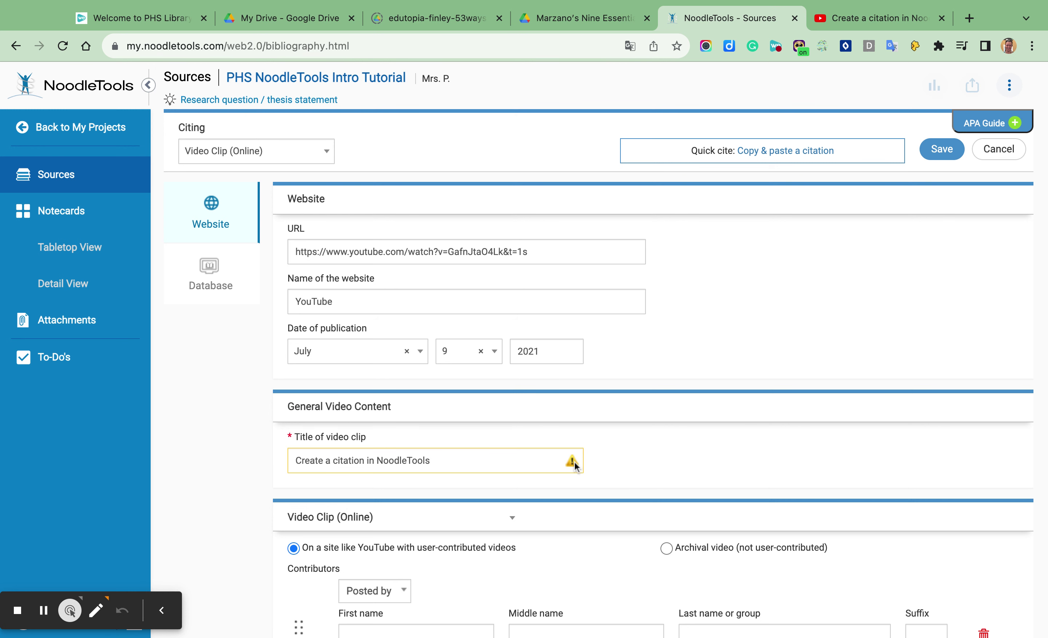
Step: Keep the user-contributed video option, check the channel name on YouTube and enter "NoodleTools" as the group that posted the clip
{"action": "scroll", "coordinate": [579, 462], "scroll_direction": "down", "scroll_amount": 3}
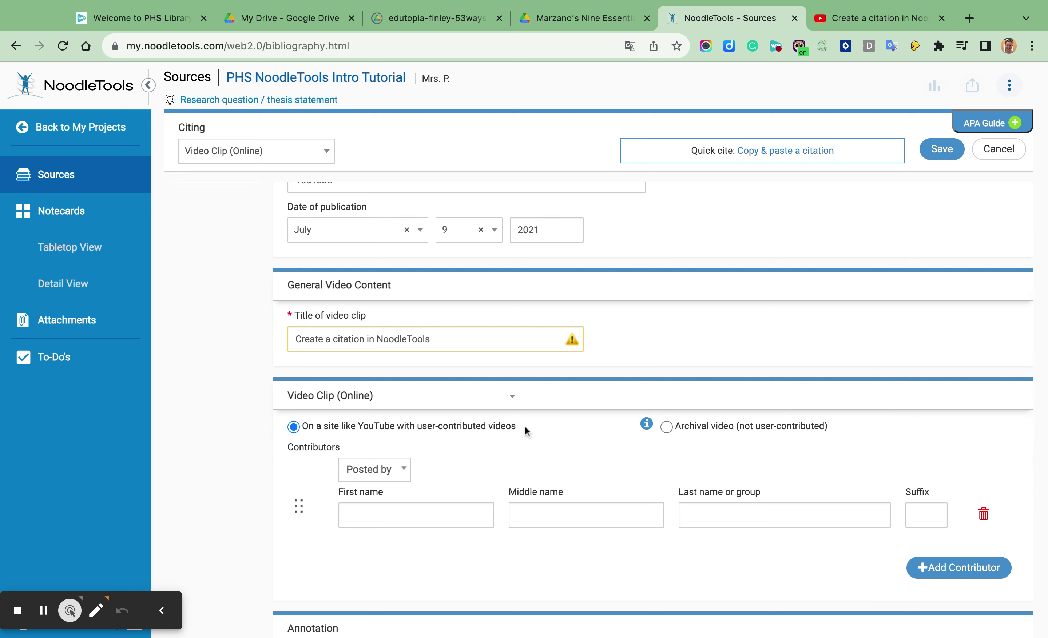
{"action": "left_click", "coordinate": [533, 429]}
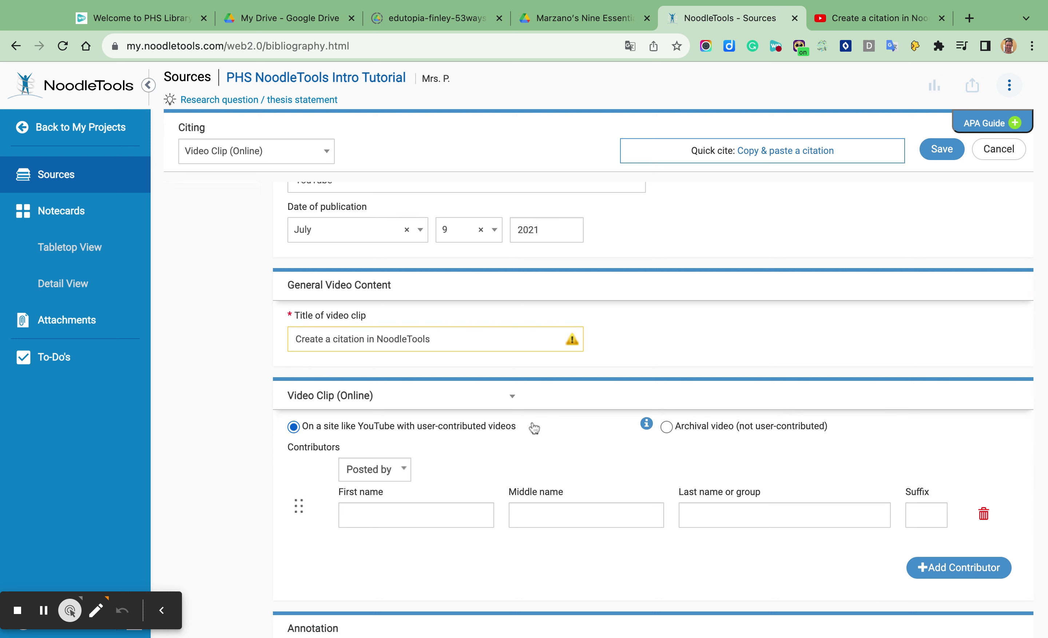
{"action": "left_click", "coordinate": [408, 518]}
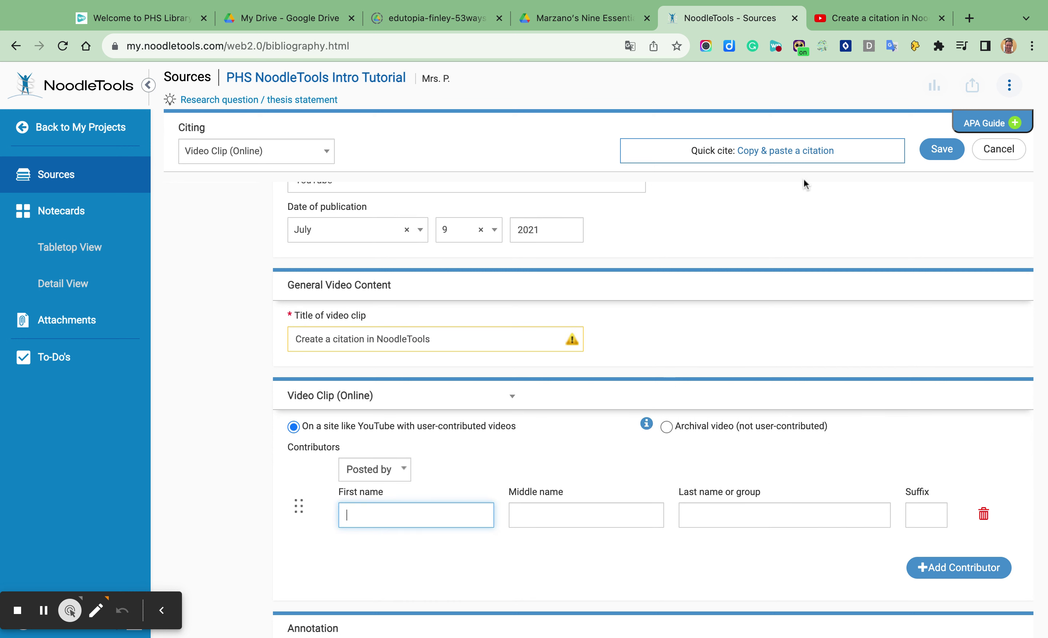
{"action": "left_click", "coordinate": [862, 18]}
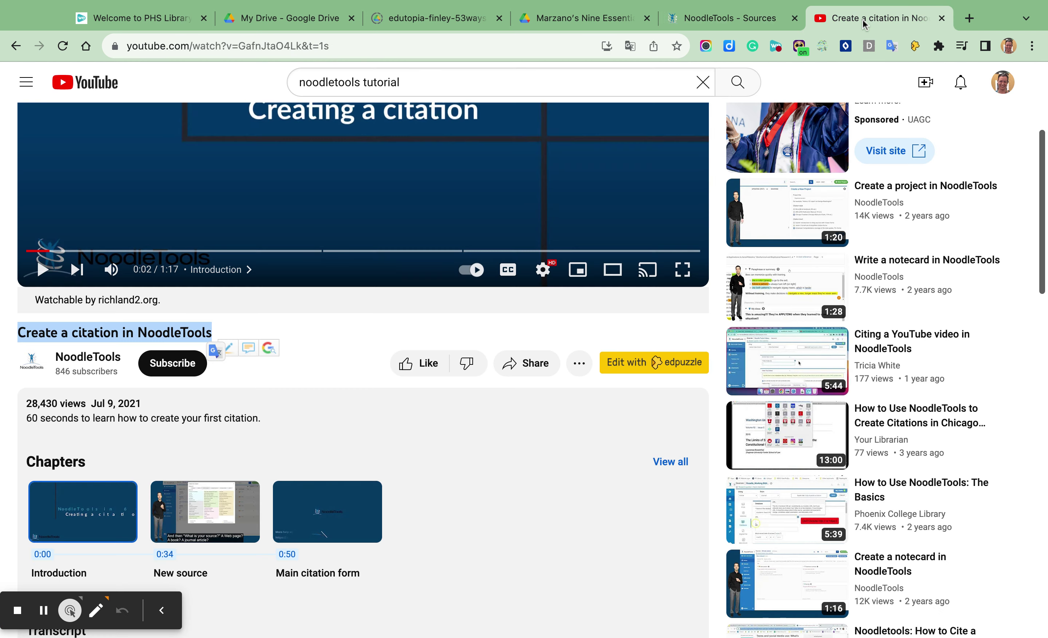
{"action": "left_click", "coordinate": [58, 361]}
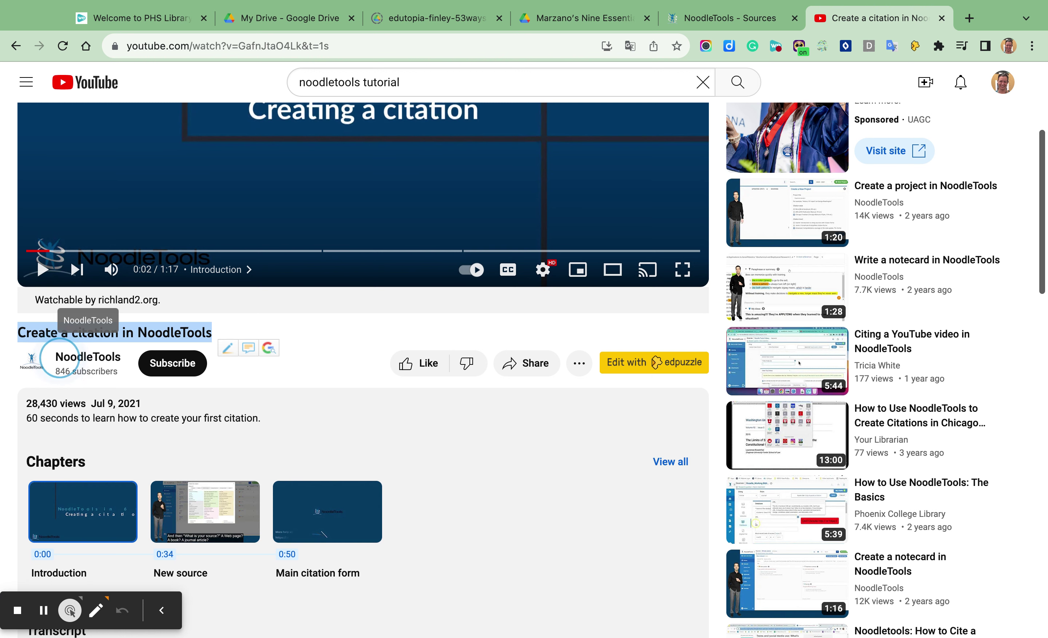
{"action": "left_click", "coordinate": [54, 359]}
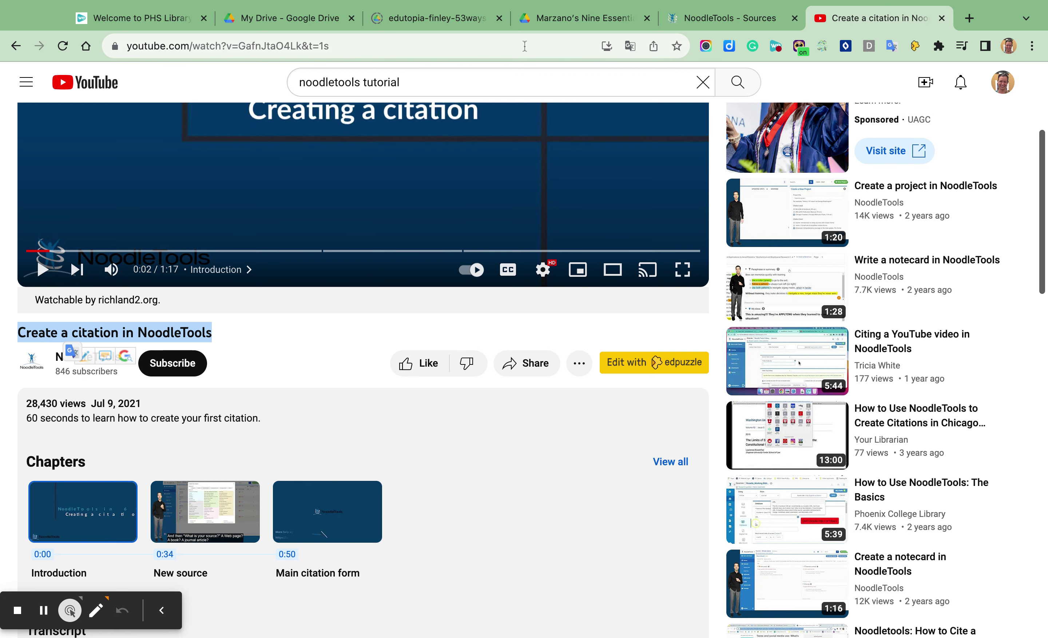
{"action": "left_click", "coordinate": [722, 18]}
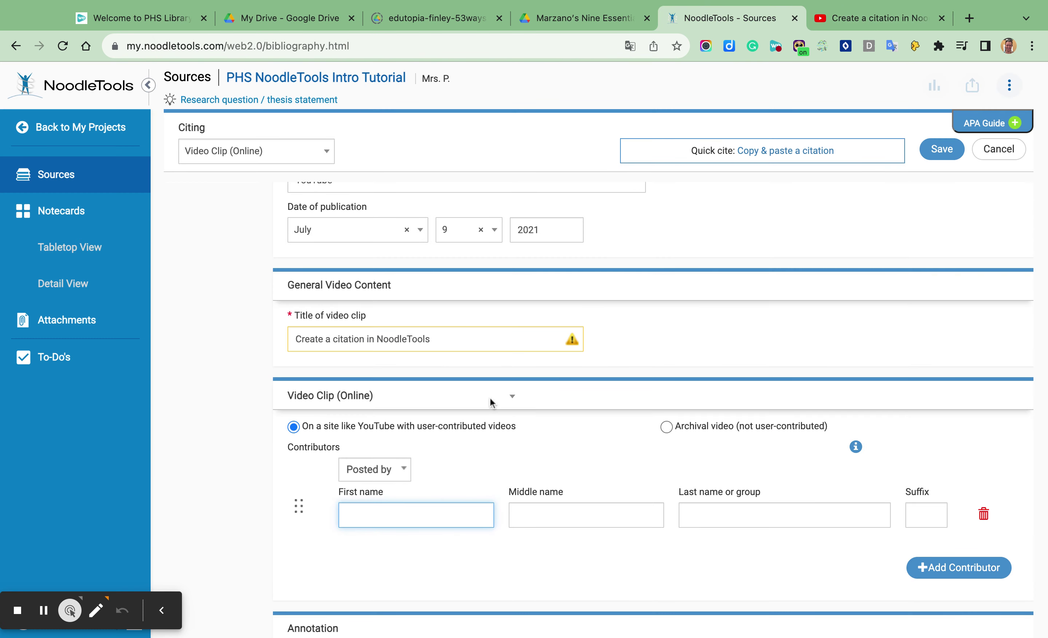
{"action": "left_click", "coordinate": [714, 512]}
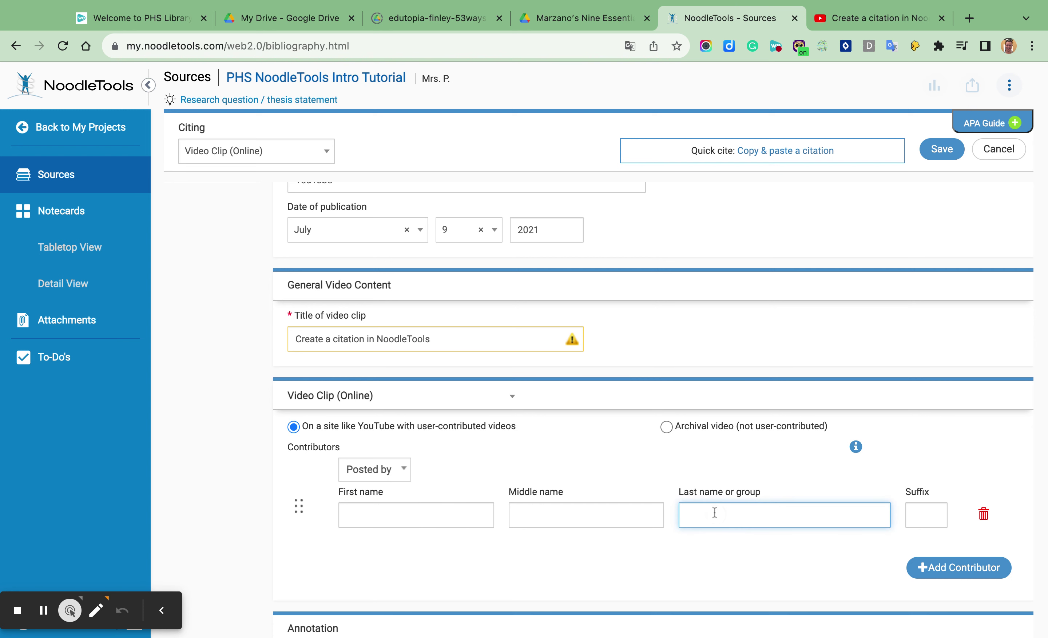
{"action": "type", "text": "Nolo"}
{"action": "left_click", "coordinate": [249, 475]}
Step: Review the annotation area, the completed fields and the available source types, and save the video clip citation
{"action": "scroll", "coordinate": [249, 474], "scroll_direction": "down", "scroll_amount": 7}
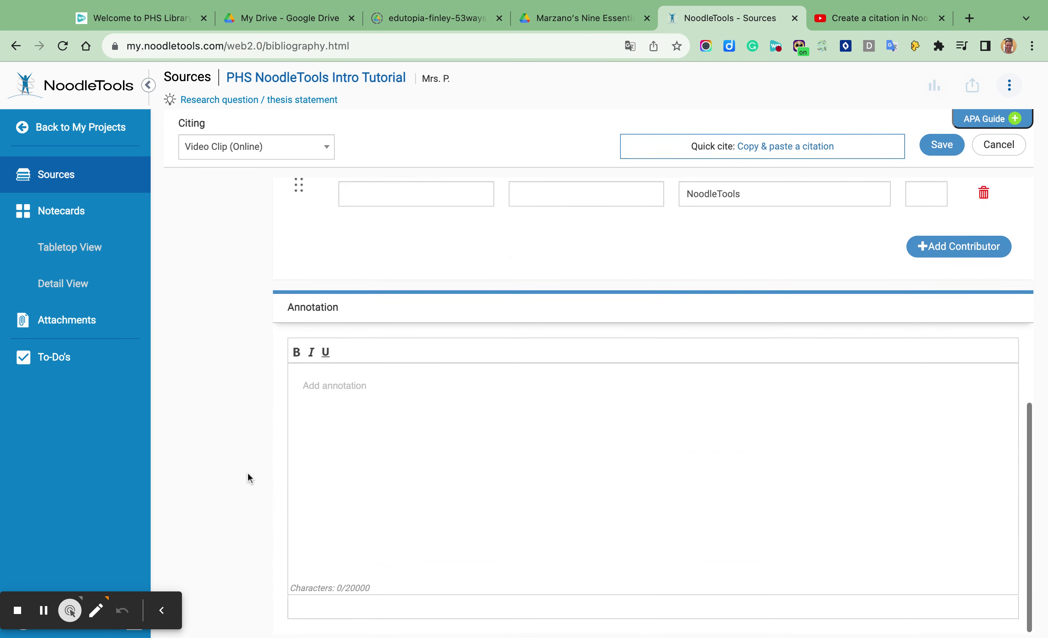
{"action": "left_click", "coordinate": [510, 452]}
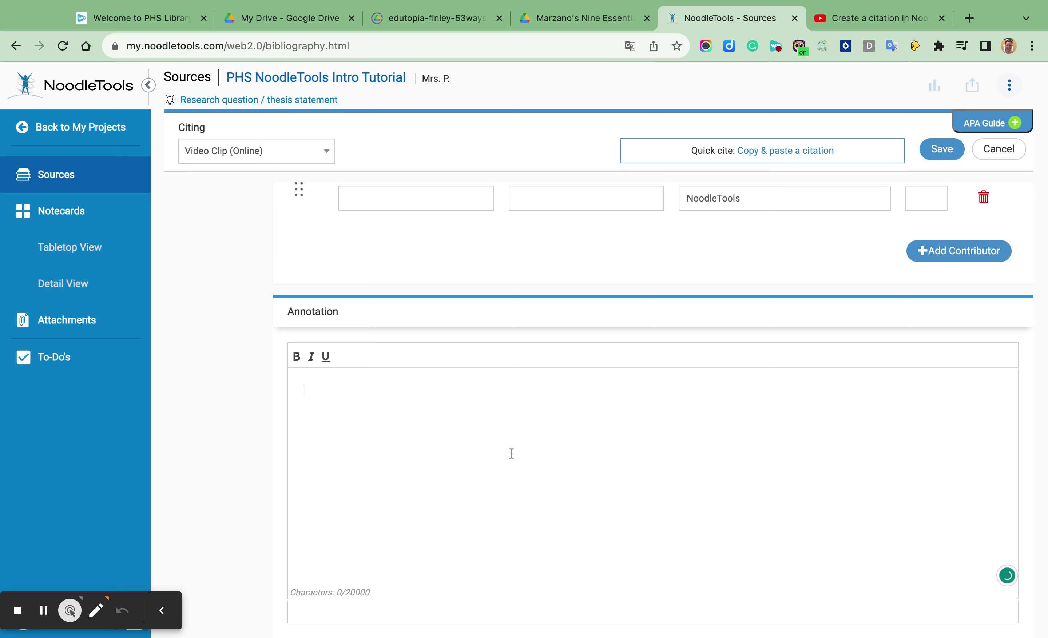
{"action": "scroll", "coordinate": [512, 454], "scroll_direction": "up", "scroll_amount": 10}
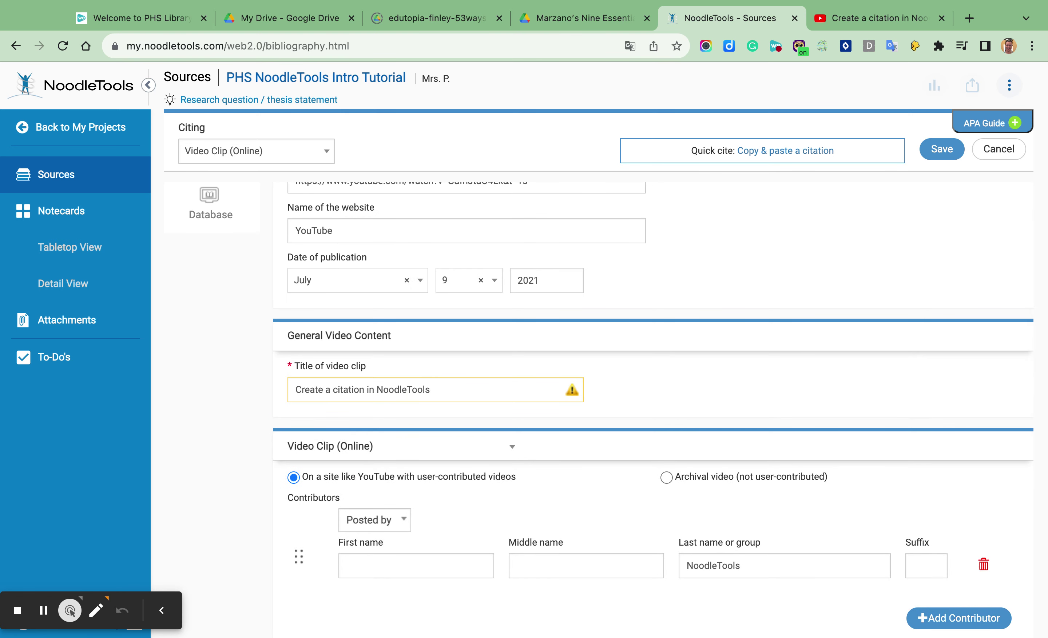
{"action": "scroll", "coordinate": [632, 347], "scroll_direction": "up", "scroll_amount": 2}
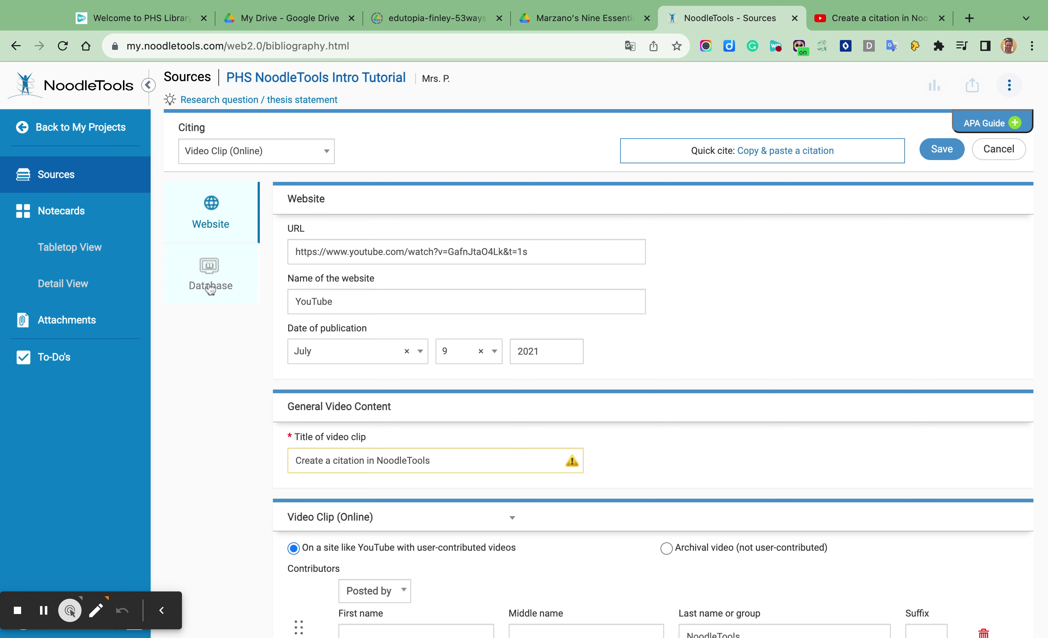
{"action": "left_click", "coordinate": [242, 159]}
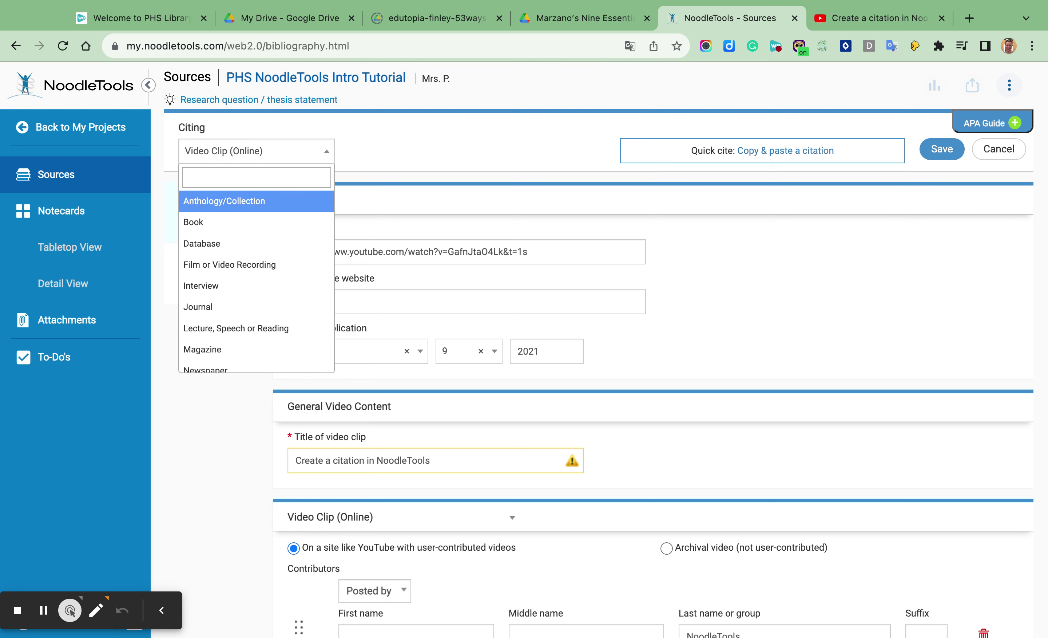
{"action": "key", "text": "Escape"}
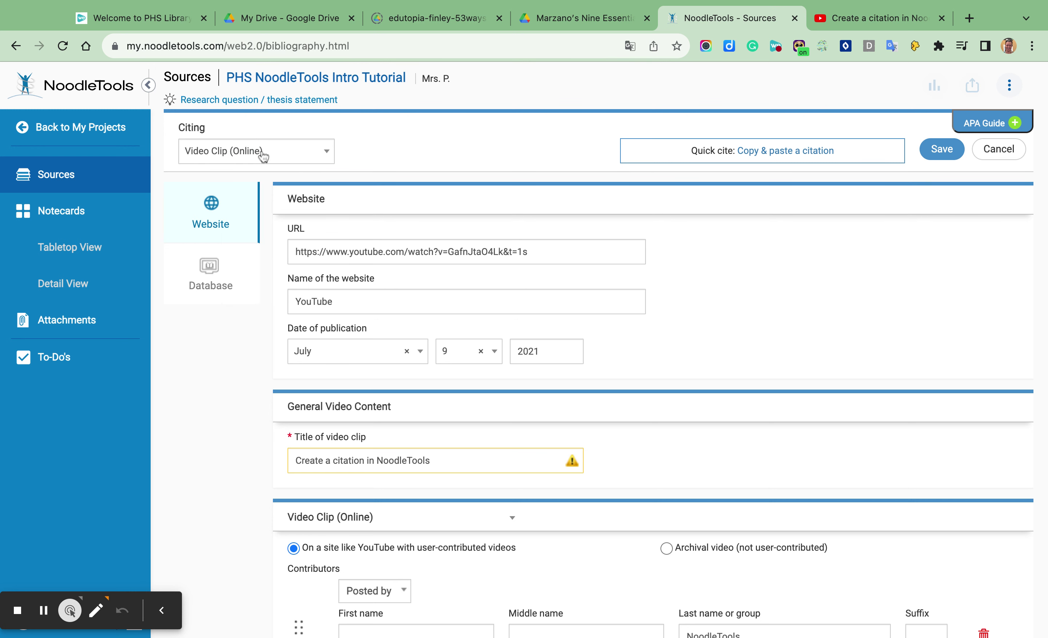
{"action": "left_click", "coordinate": [941, 149]}
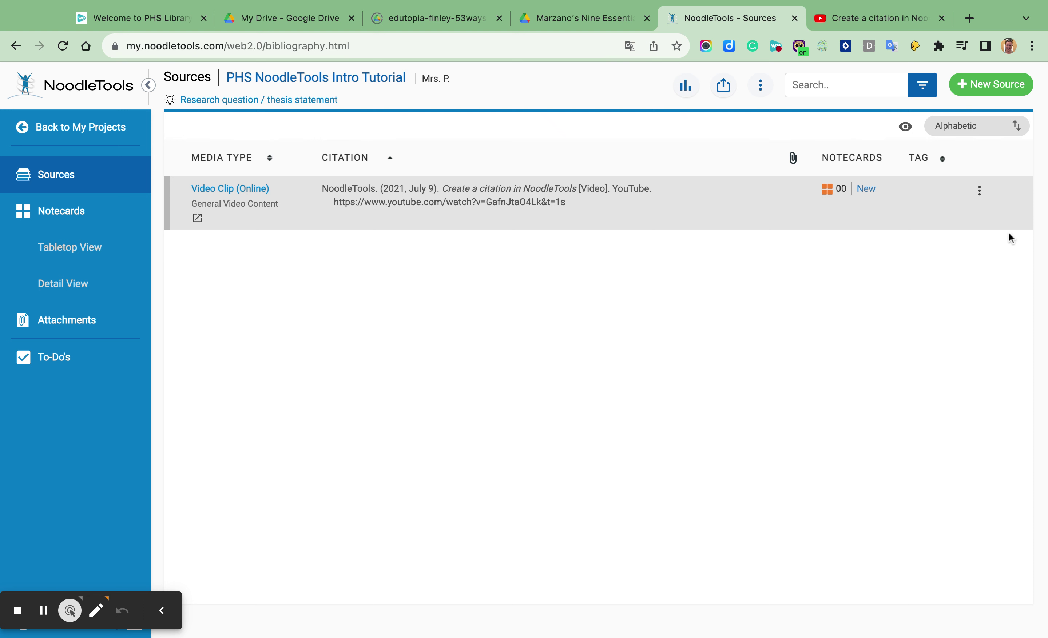
Step: Open the in-text citation guidance for the saved video clip and read its example and the APA rules on placement, parentheses and multiple authors
{"action": "left_click", "coordinate": [980, 192]}
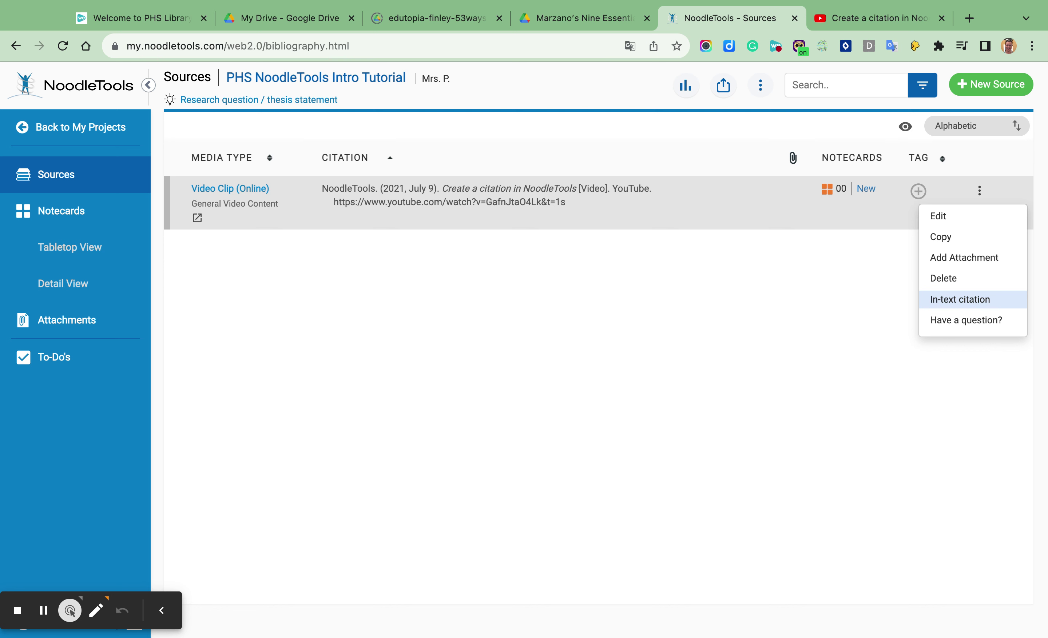
{"action": "left_click", "coordinate": [959, 299]}
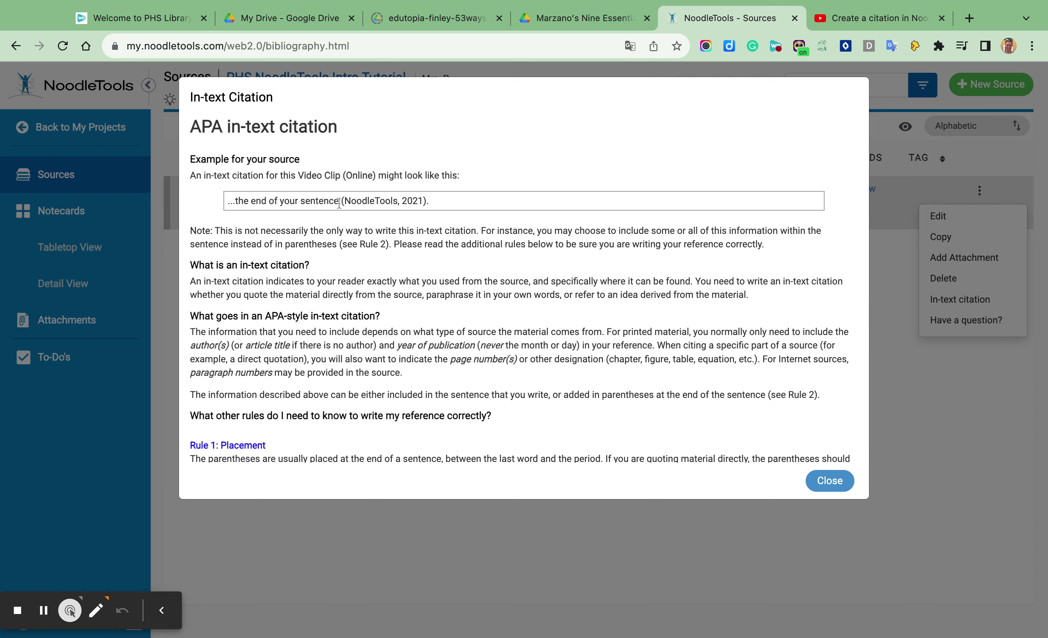
{"action": "left_click_drag", "start_coordinate": [334, 202], "coordinate": [456, 203]}
{"action": "left_click", "coordinate": [404, 282]}
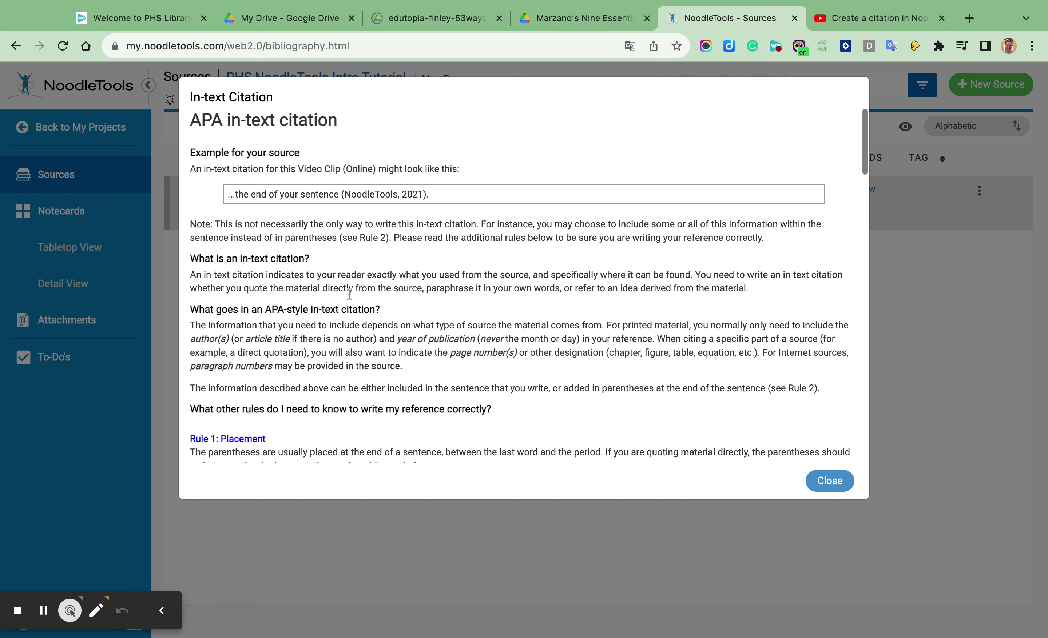
{"action": "scroll", "coordinate": [349, 294], "scroll_direction": "down", "scroll_amount": 5}
{"action": "scroll", "coordinate": [523, 286], "scroll_direction": "down", "scroll_amount": 3}
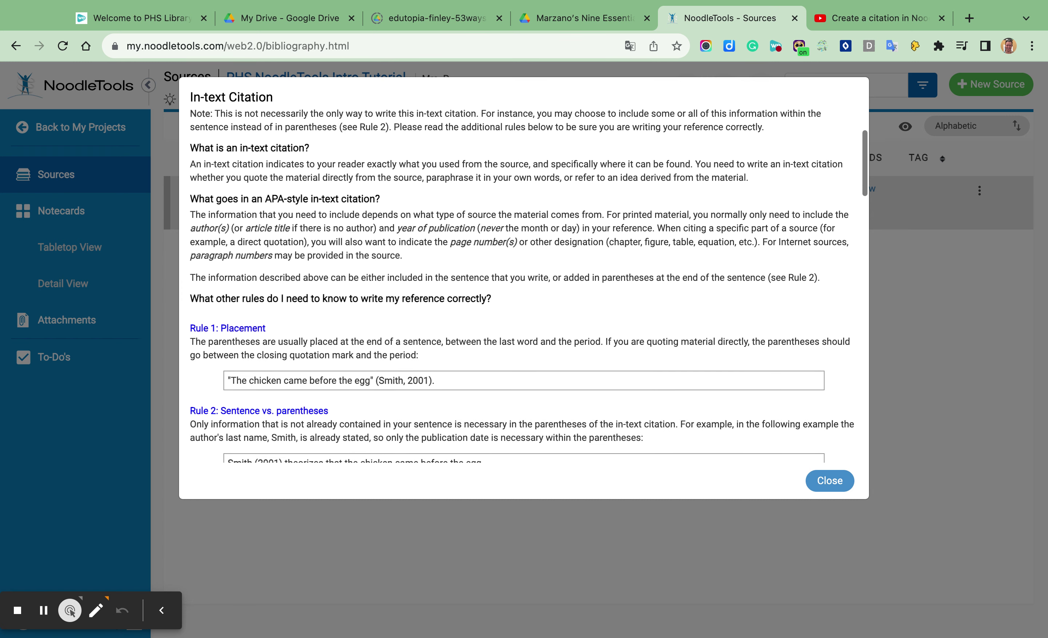
{"action": "scroll", "coordinate": [523, 286], "scroll_direction": "up", "scroll_amount": 10}
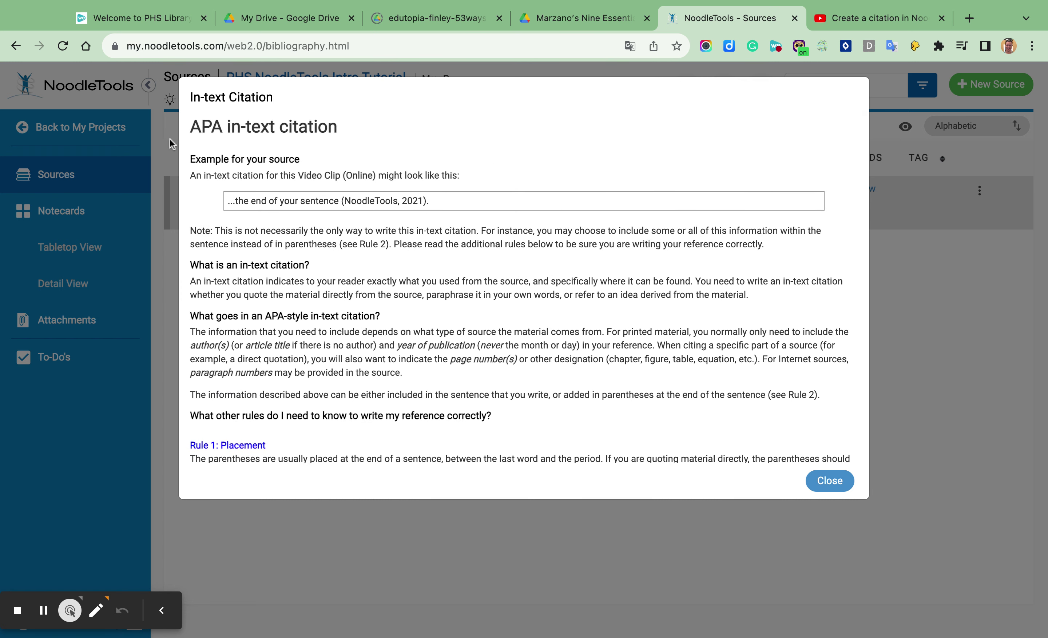
{"action": "scroll", "coordinate": [373, 398], "scroll_direction": "down", "scroll_amount": 7}
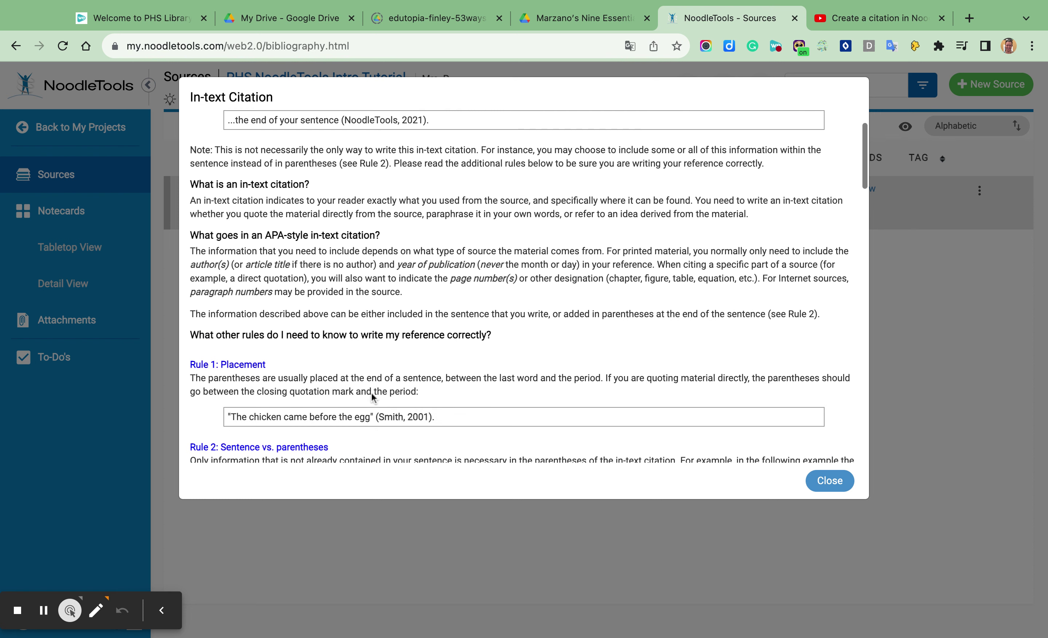
{"action": "scroll", "coordinate": [372, 397], "scroll_direction": "down", "scroll_amount": 6}
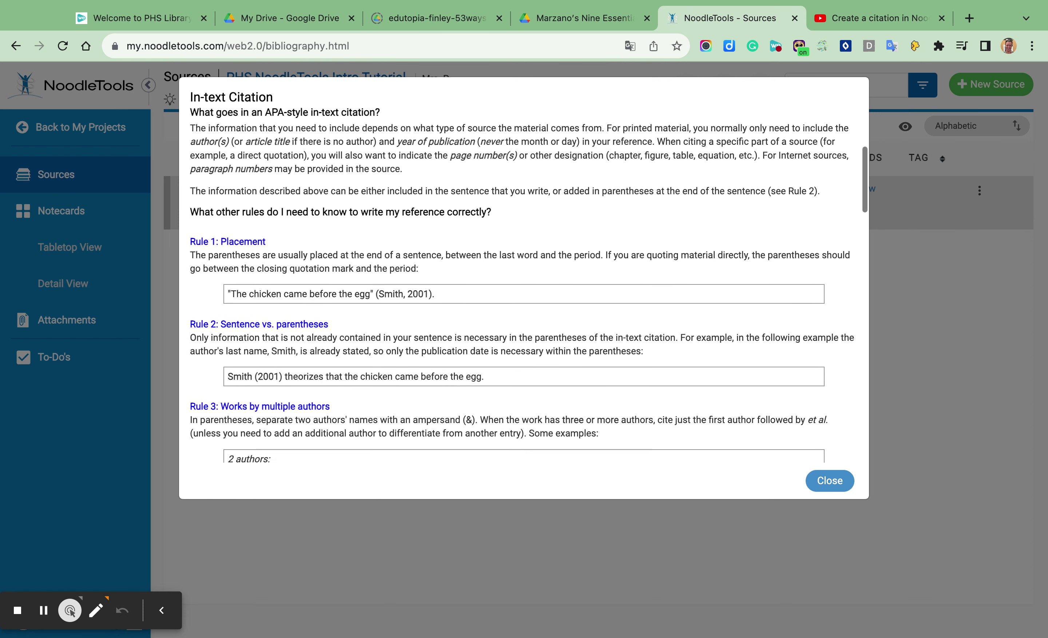
{"action": "scroll", "coordinate": [372, 398], "scroll_direction": "down", "scroll_amount": 4}
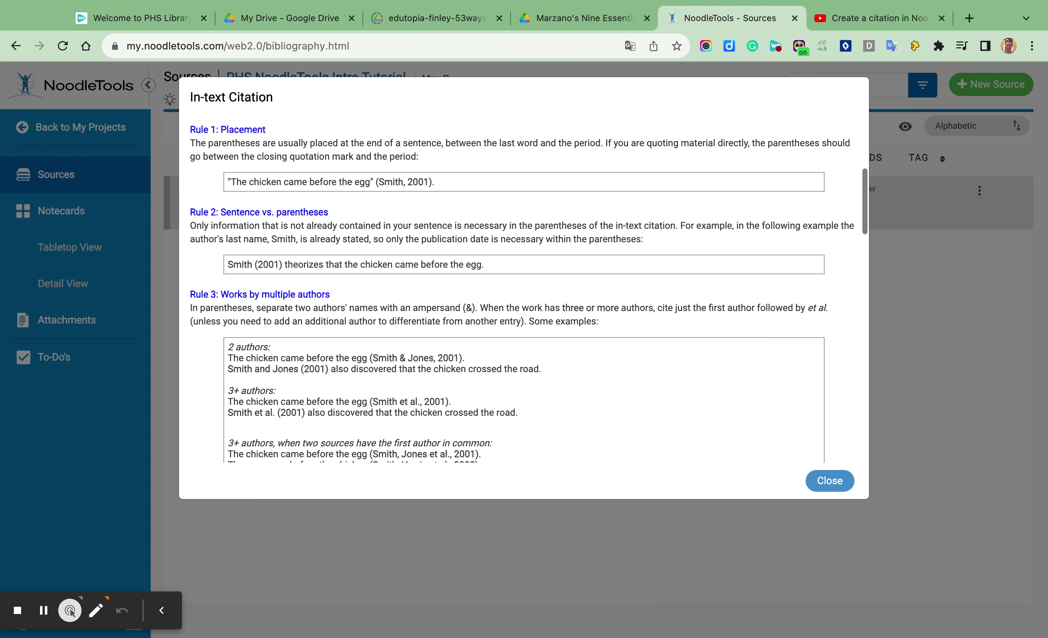
Step: Read the remaining APA in-text citation rules, from multiple authors to personal communications, and close the guidance
{"action": "scroll", "coordinate": [260, 172], "scroll_direction": "down", "scroll_amount": 3}
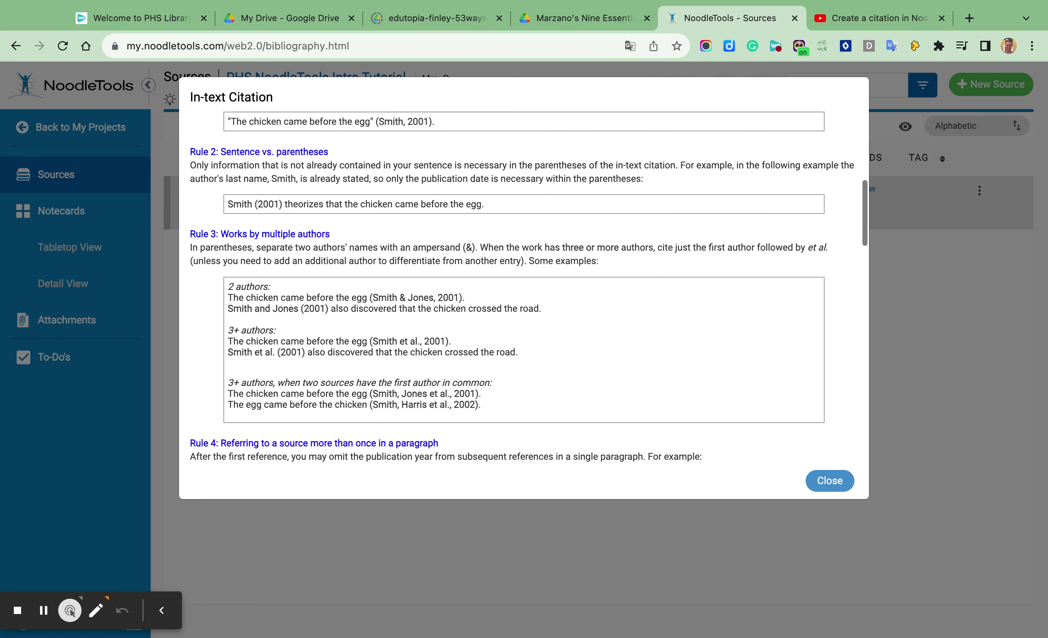
{"action": "scroll", "coordinate": [310, 350], "scroll_direction": "down", "scroll_amount": 8}
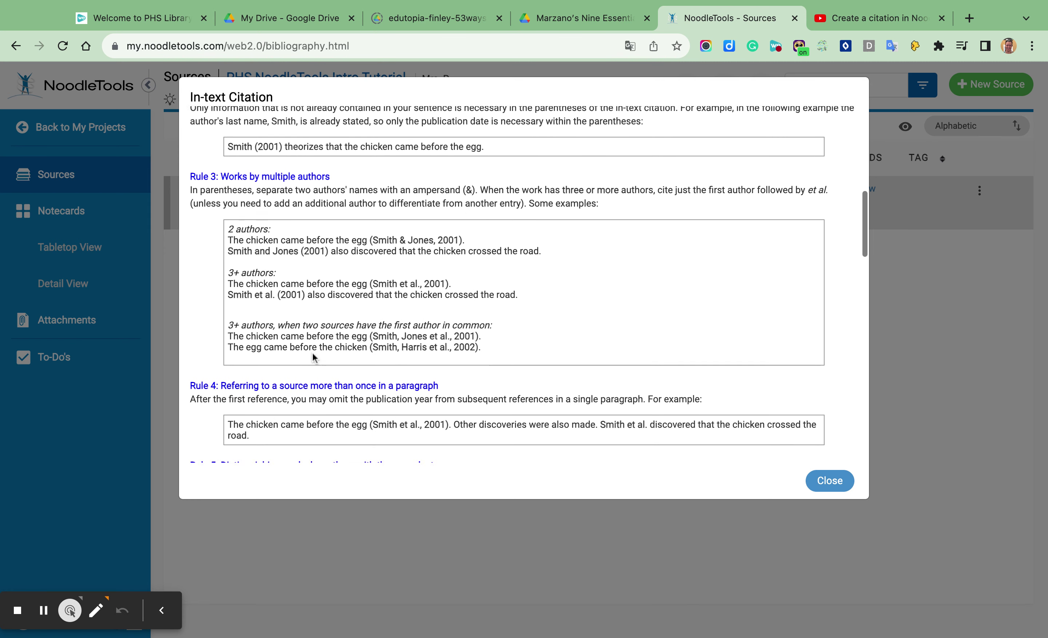
{"action": "scroll", "coordinate": [314, 357], "scroll_direction": "down", "scroll_amount": 12}
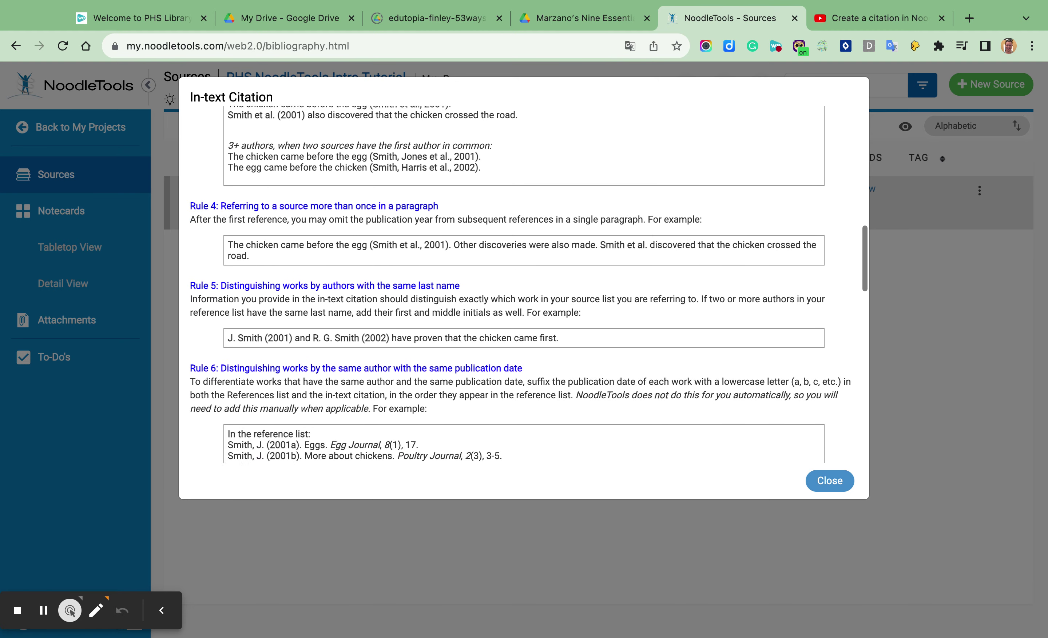
{"action": "scroll", "coordinate": [523, 284], "scroll_direction": "down", "scroll_amount": 11}
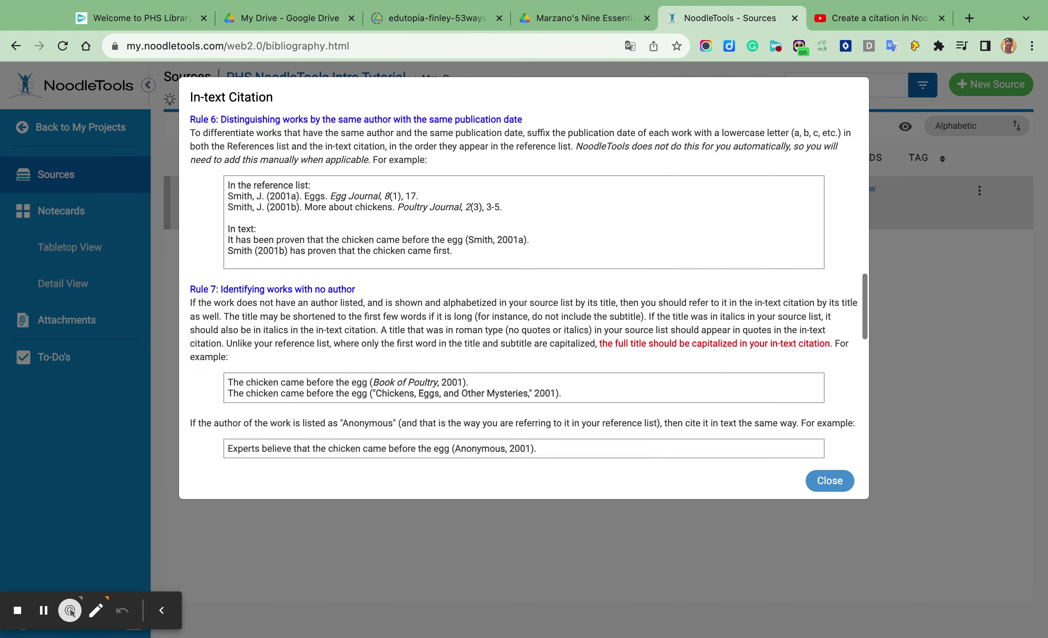
{"action": "scroll", "coordinate": [523, 284], "scroll_direction": "down", "scroll_amount": 14}
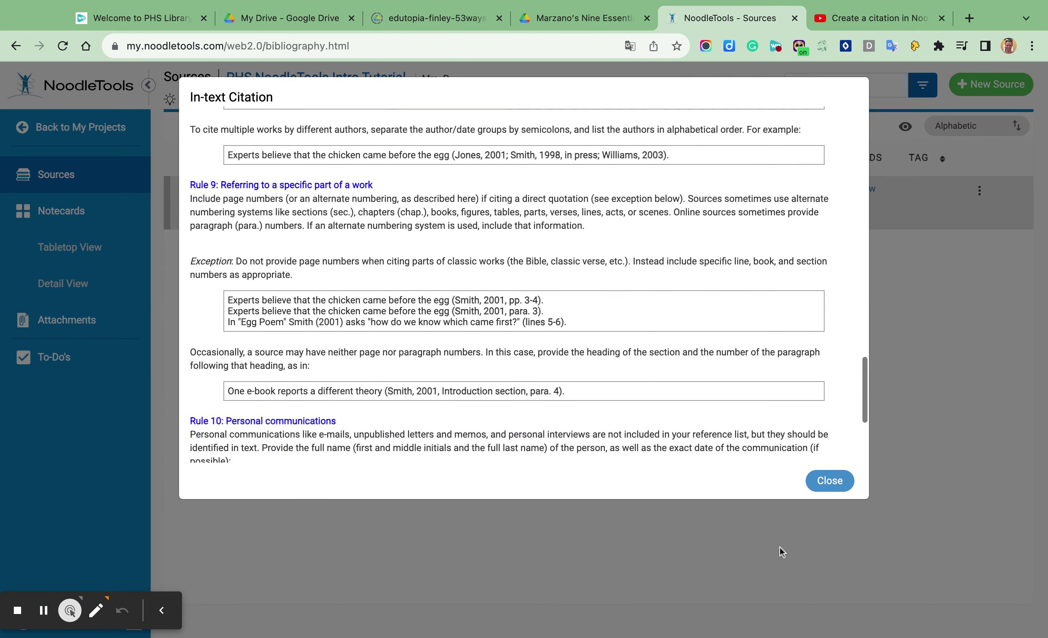
{"action": "left_click", "coordinate": [829, 480]}
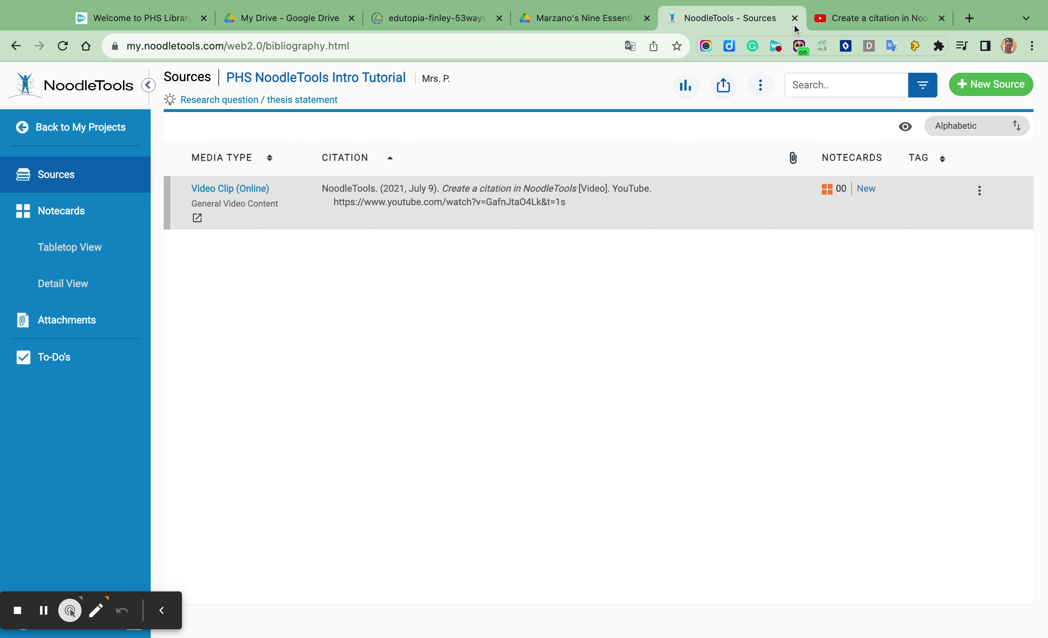
Step: Look at the cited video's page on YouTube and return to the NoodleTools source list
{"action": "left_click", "coordinate": [854, 22]}
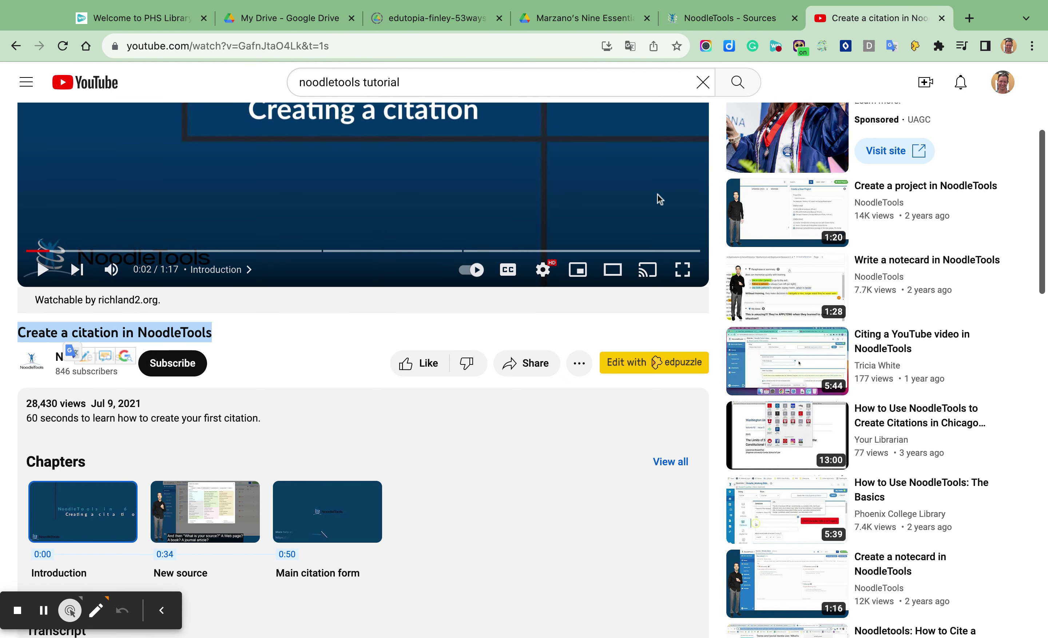
{"action": "scroll", "coordinate": [543, 305], "scroll_direction": "up", "scroll_amount": 5}
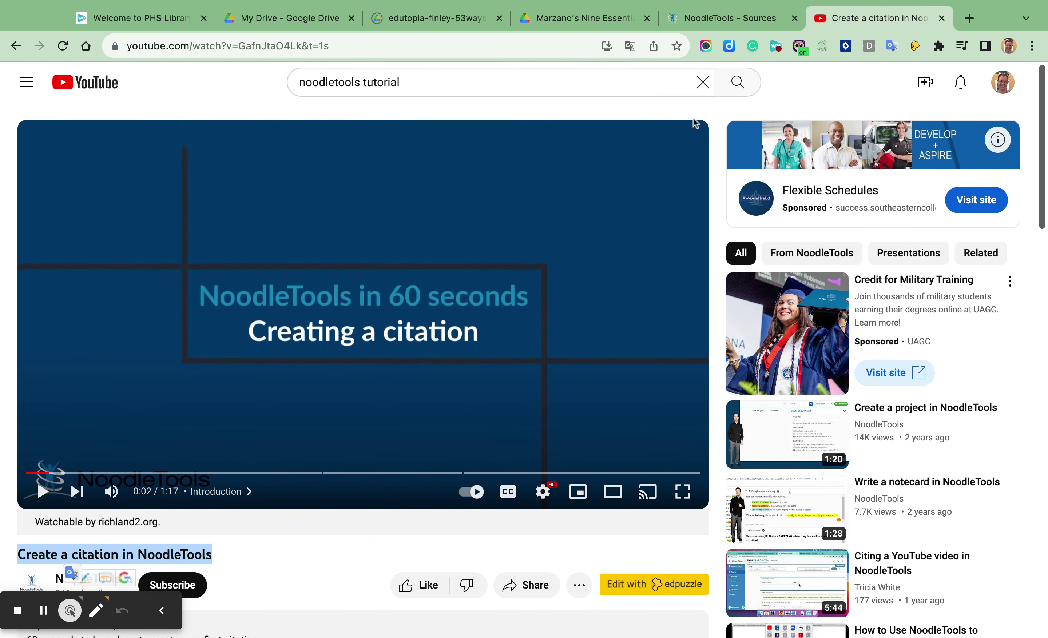
{"action": "left_click", "coordinate": [710, 19]}
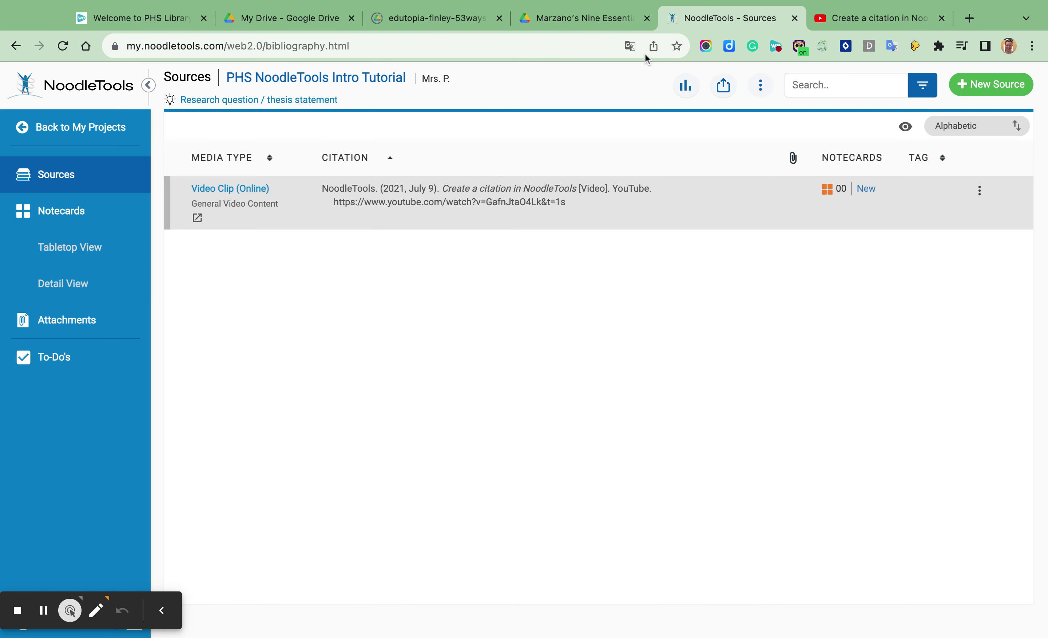
Step: Create a notecard titled "Notecard", link it to the "Create a citation in NoodleTools" video source, and save and close it
{"action": "left_click", "coordinate": [64, 213]}
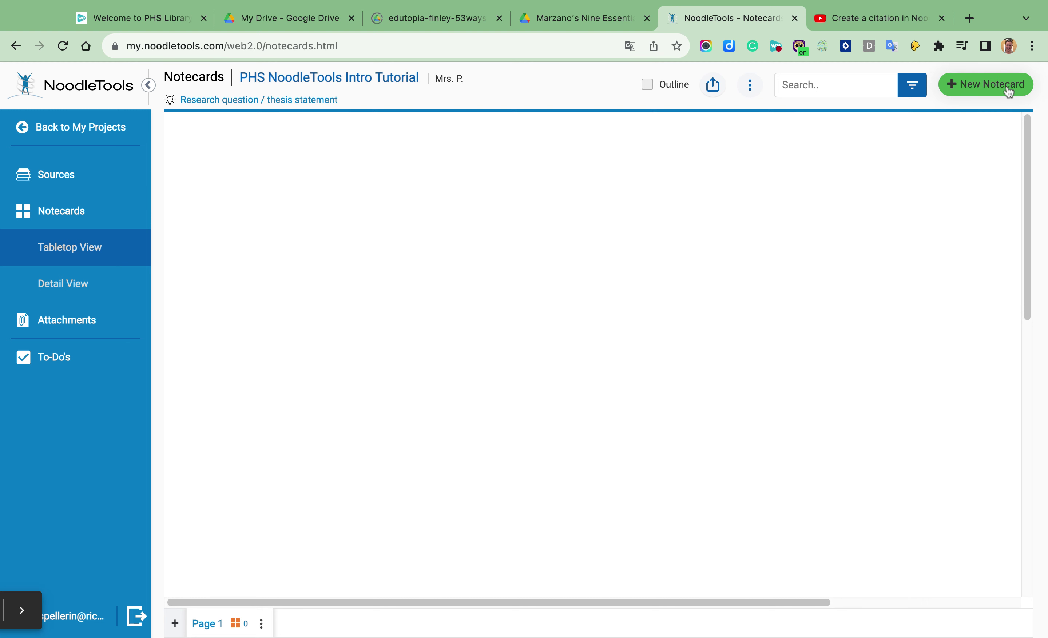
{"action": "left_click", "coordinate": [984, 89]}
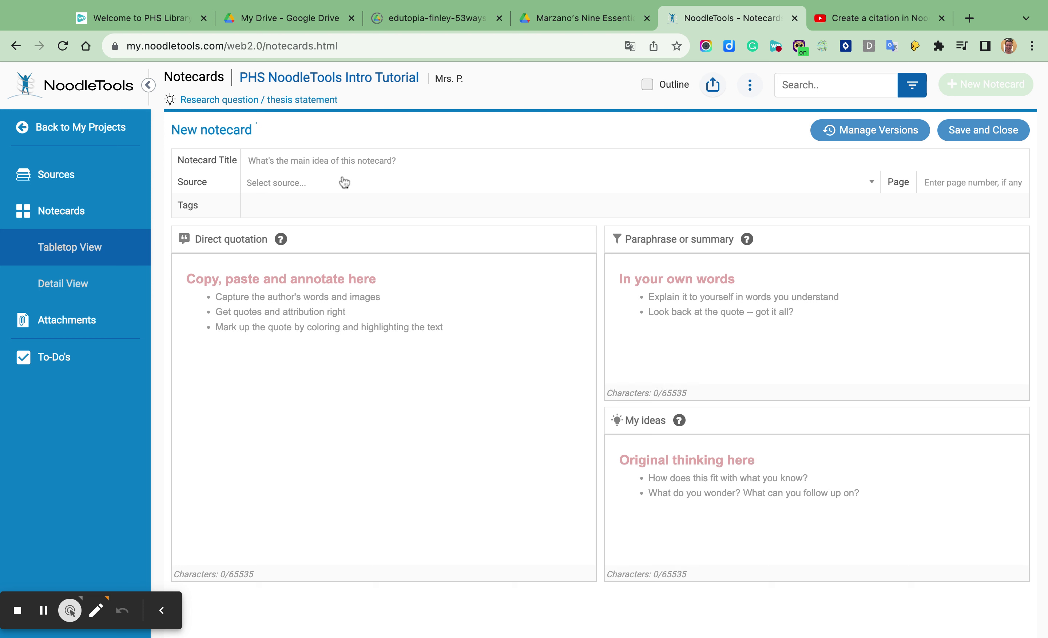
{"action": "type", "text": "Notecard"}
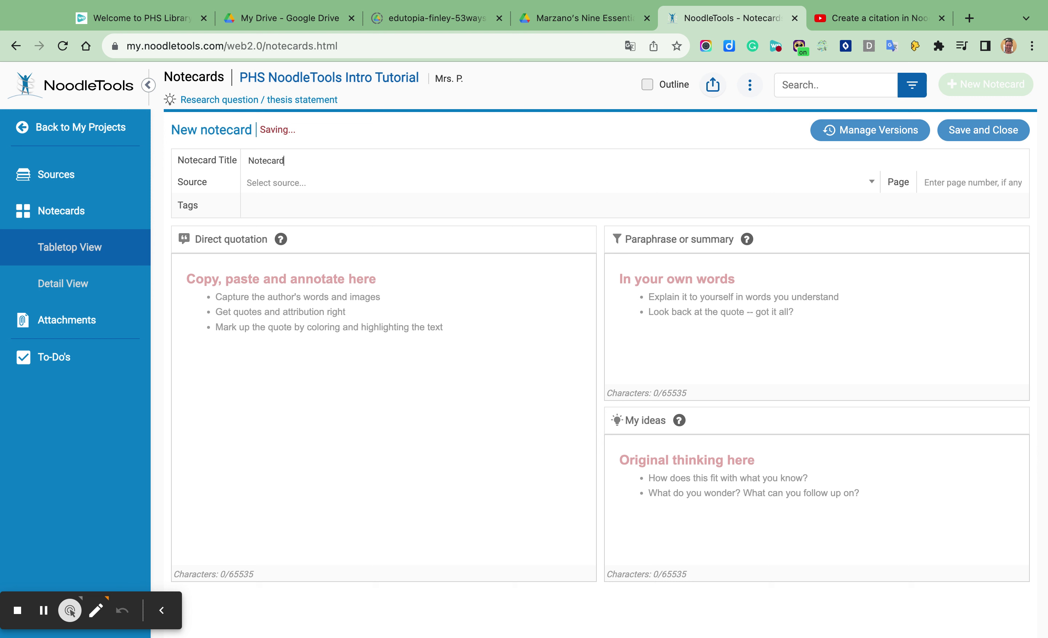
{"action": "left_click", "coordinate": [264, 188]}
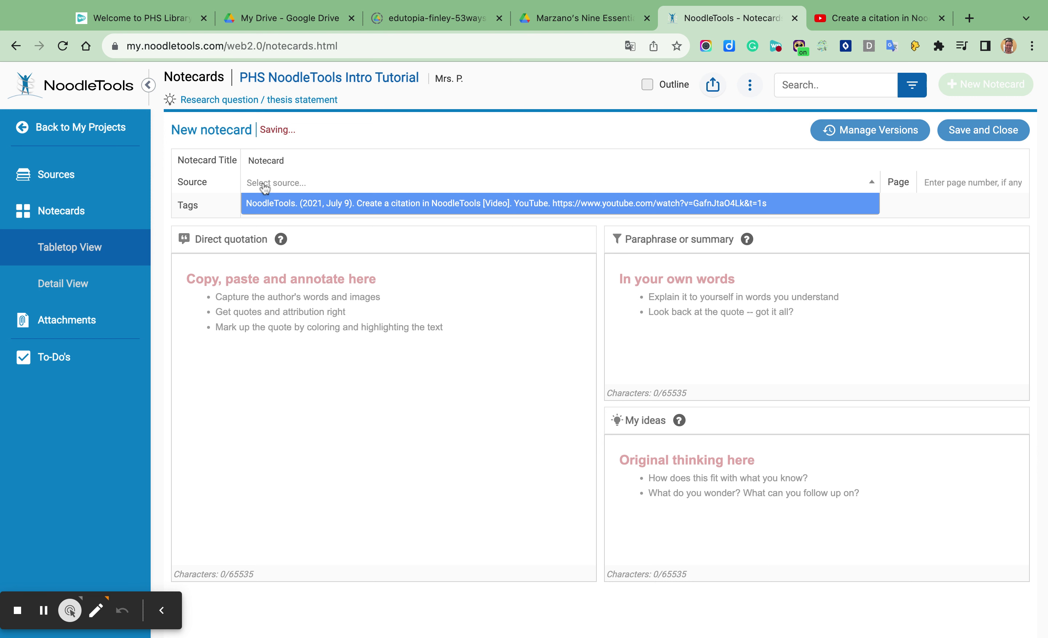
{"action": "left_click", "coordinate": [297, 206]}
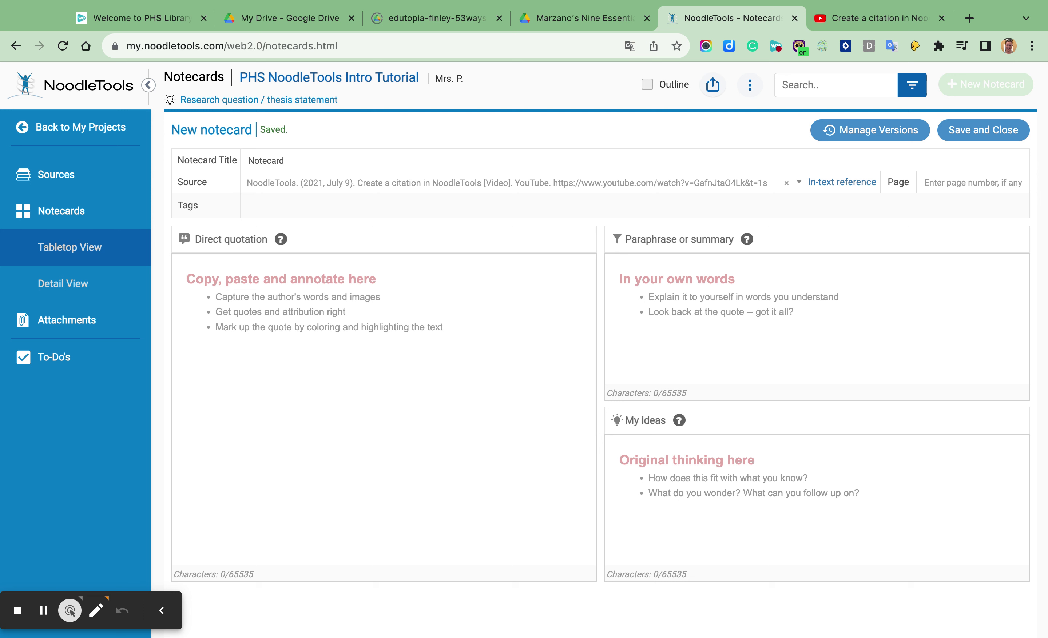
{"action": "left_click", "coordinate": [267, 301]}
{"action": "left_click", "coordinate": [298, 208]}
{"action": "left_click", "coordinate": [984, 131]}
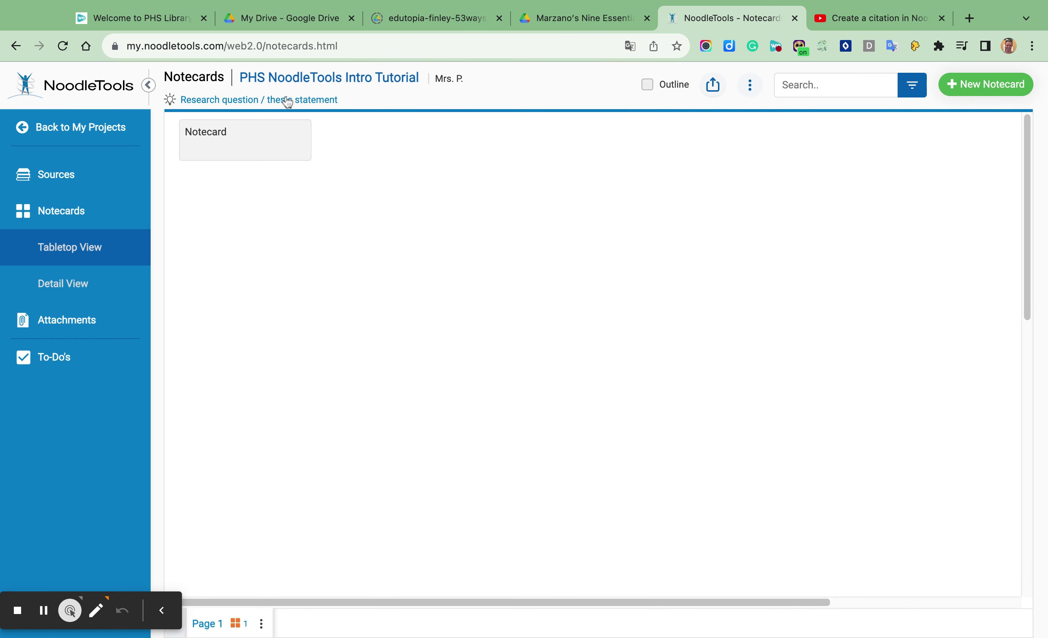
Step: Switch to the PHS NoodleTools Intro Tutorial Ready Made project and display its notecards on the tabletop
{"action": "left_click", "coordinate": [90, 129]}
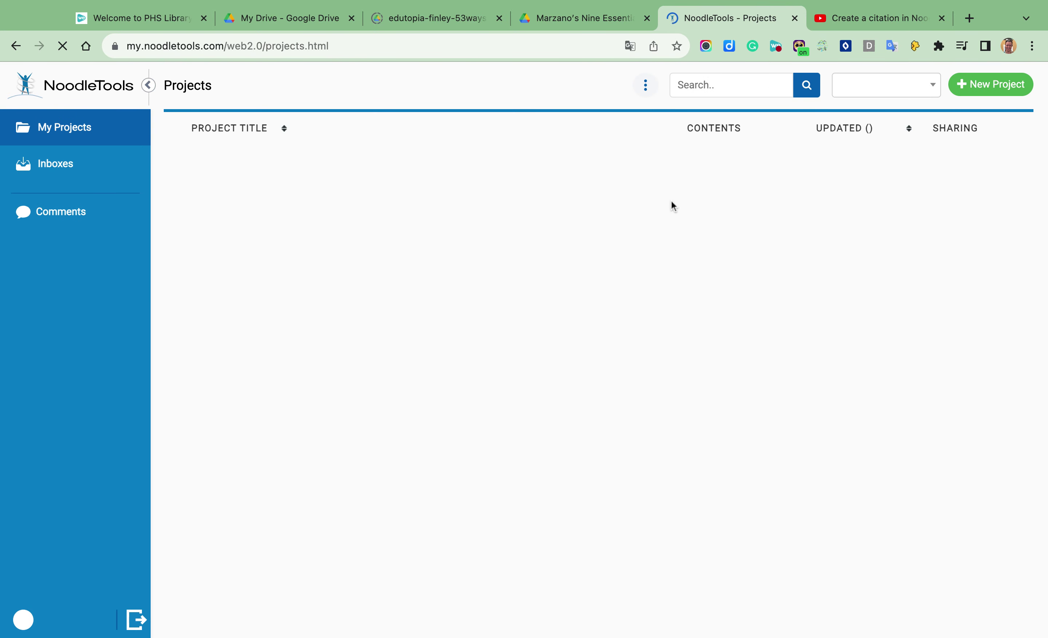
{"action": "left_click", "coordinate": [284, 210]}
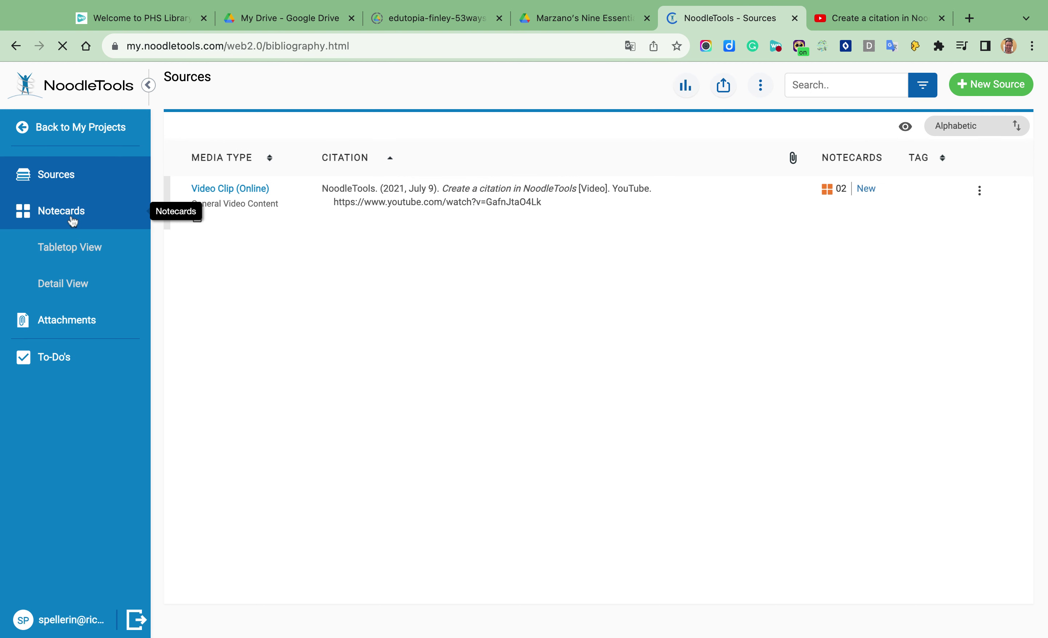
{"action": "left_click", "coordinate": [72, 220]}
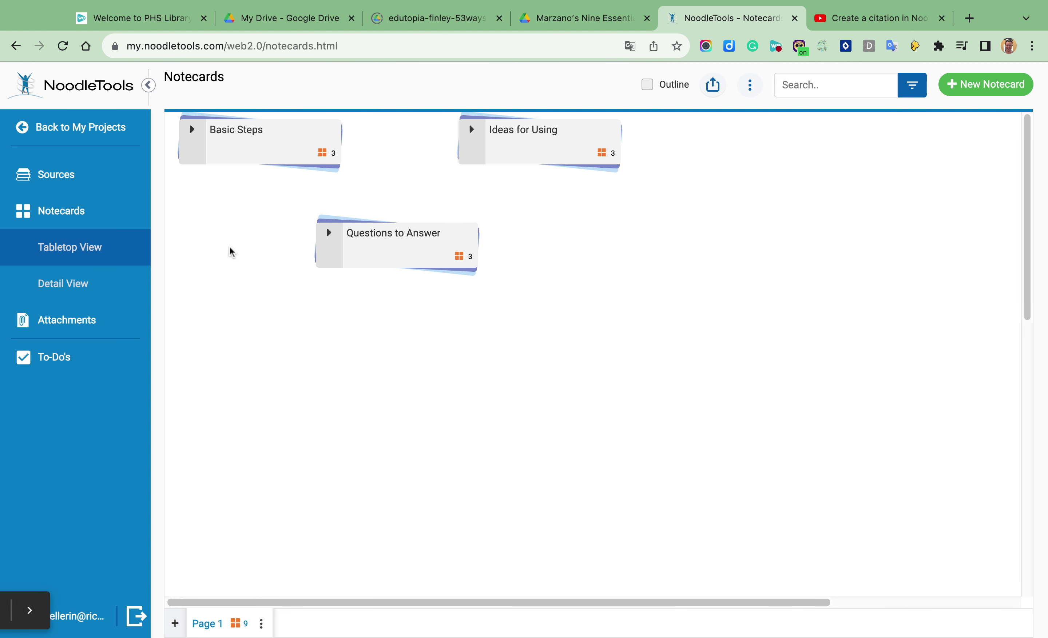
Step: Move the Questions to Answer pile and the Ideas for Using pile slightly down and to the left on the tabletop
{"action": "mouse_move", "coordinate": [381, 258]}
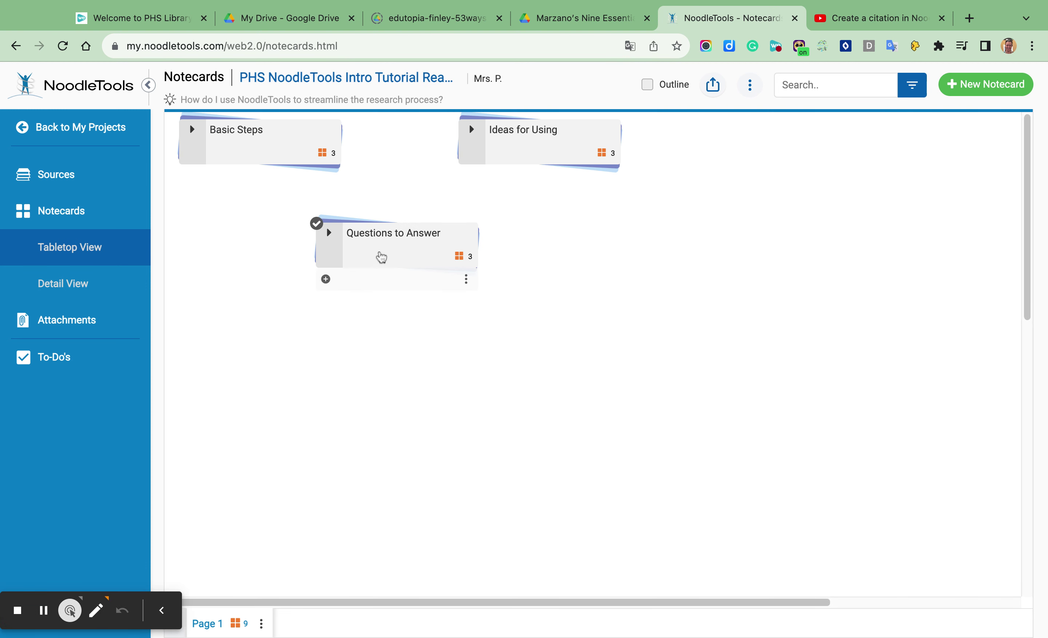
{"action": "left_click_drag", "start_coordinate": [381, 258], "coordinate": [346, 324]}
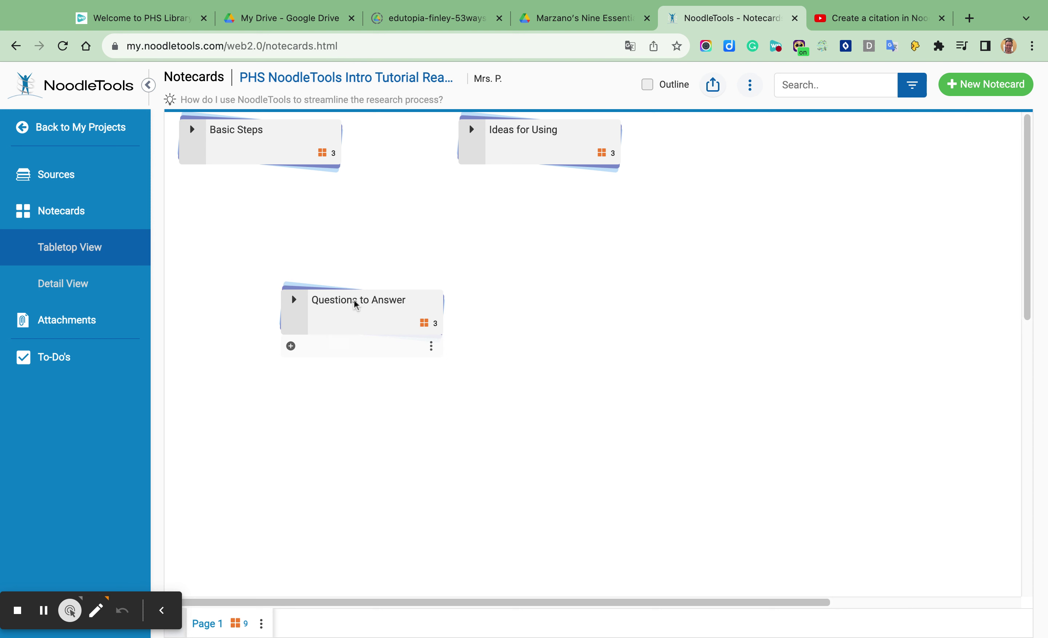
{"action": "left_click_drag", "start_coordinate": [524, 149], "coordinate": [505, 201]}
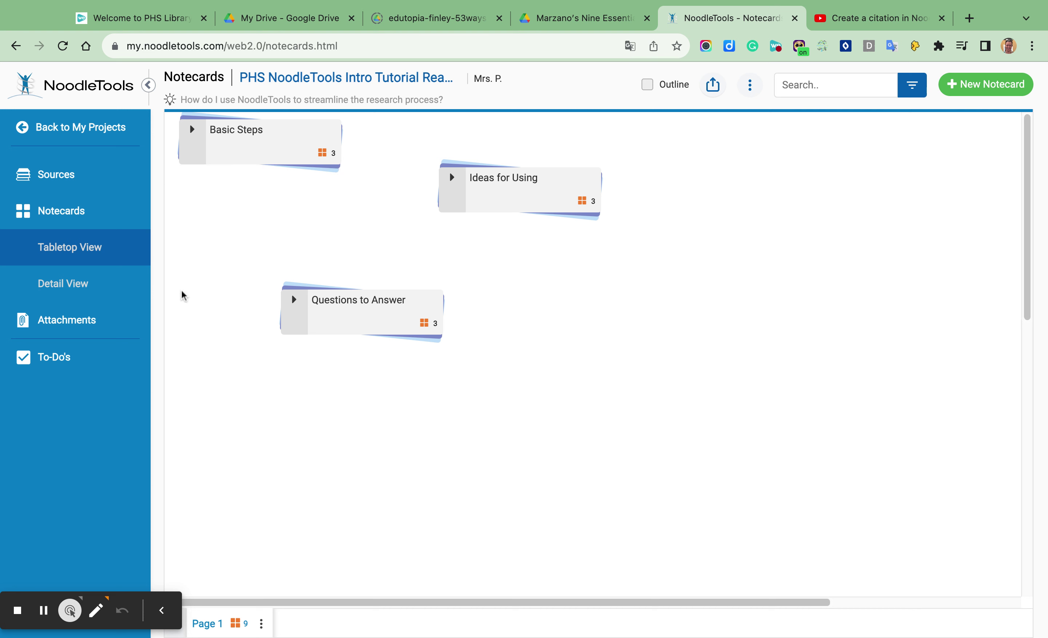
Step: Show the notecards in detail view with the outline beside them, and open the project's attachments
{"action": "left_click", "coordinate": [70, 284]}
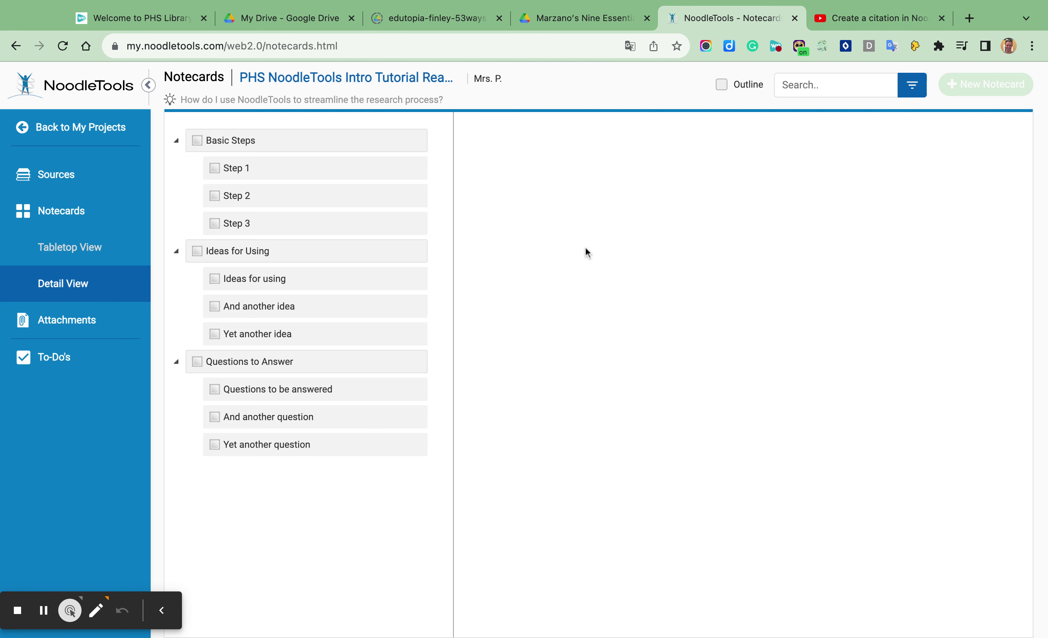
{"action": "left_click", "coordinate": [721, 85]}
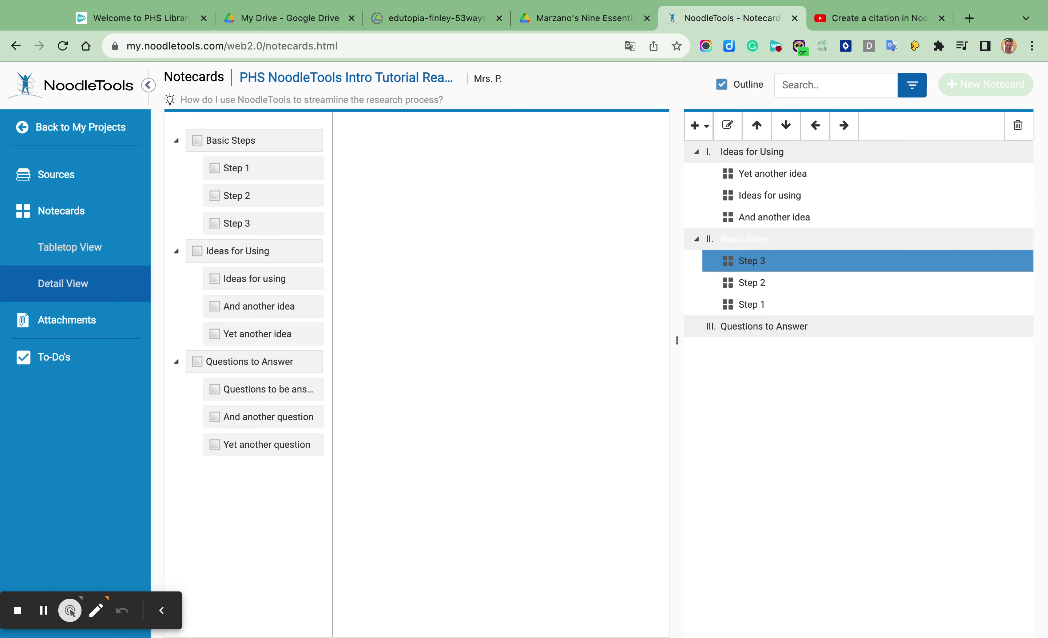
{"action": "left_click", "coordinate": [731, 127]}
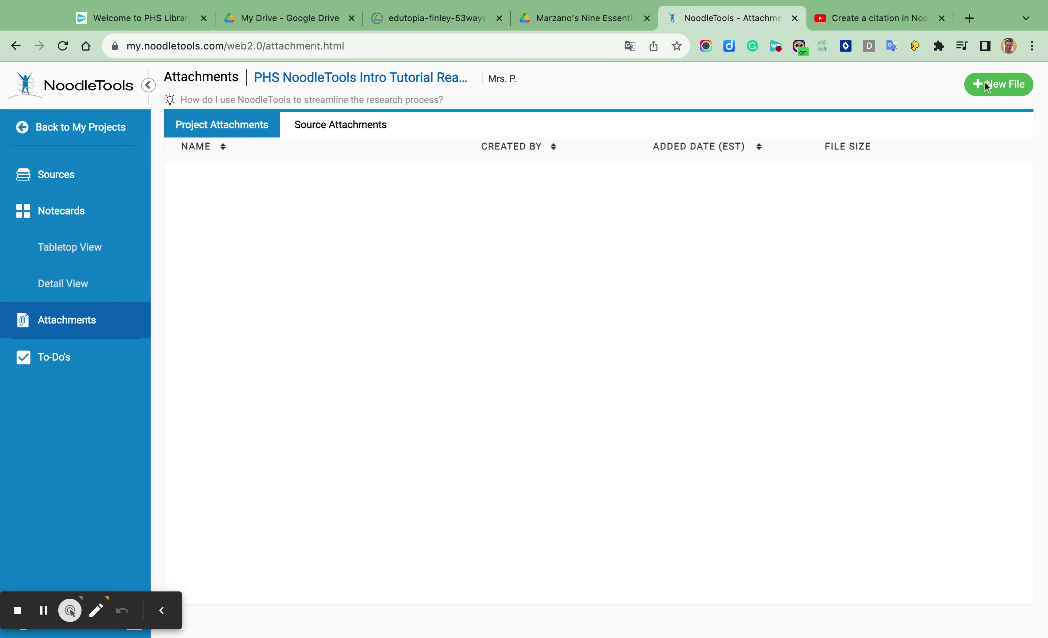
Step: Examine the file upload and web address options for a new project attachment, try saving without a URL, and cancel
{"action": "left_click", "coordinate": [998, 88]}
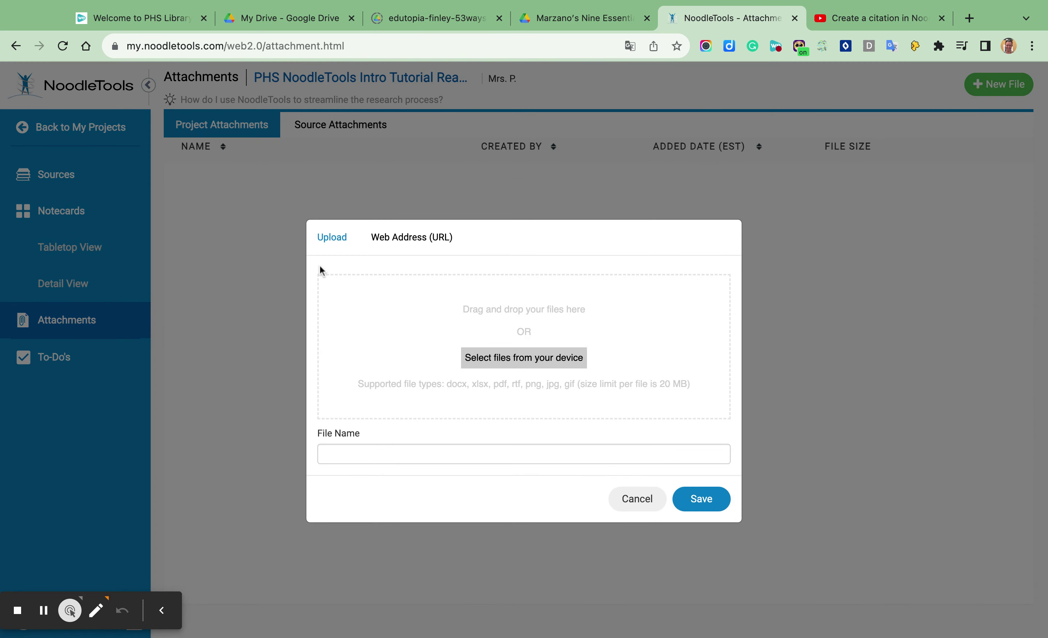
{"action": "left_click", "coordinate": [416, 246]}
{"action": "left_click", "coordinate": [418, 245]}
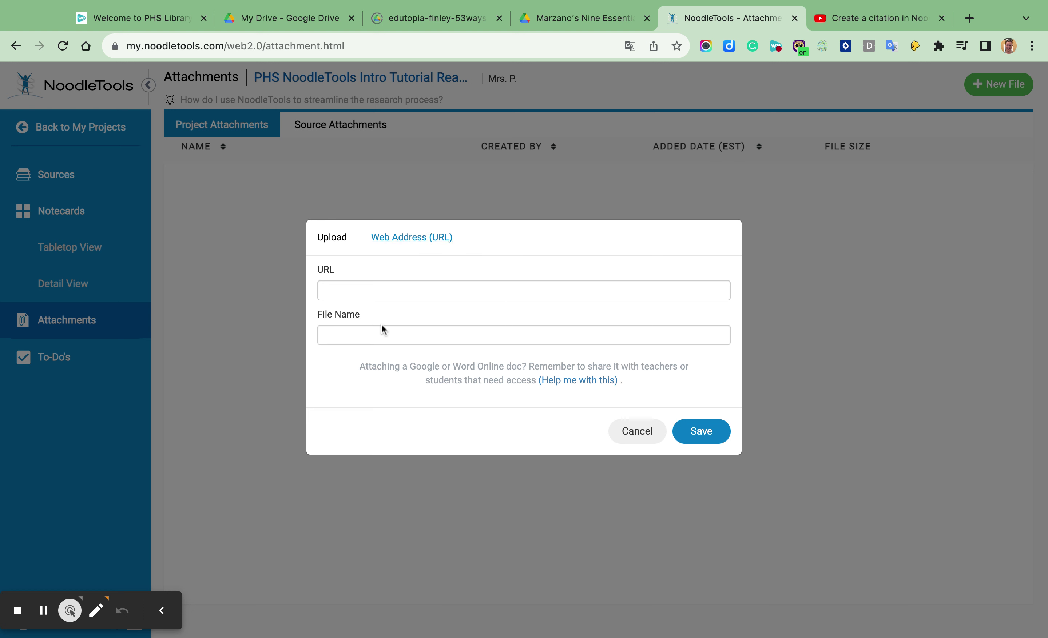
{"action": "left_click", "coordinate": [712, 430]}
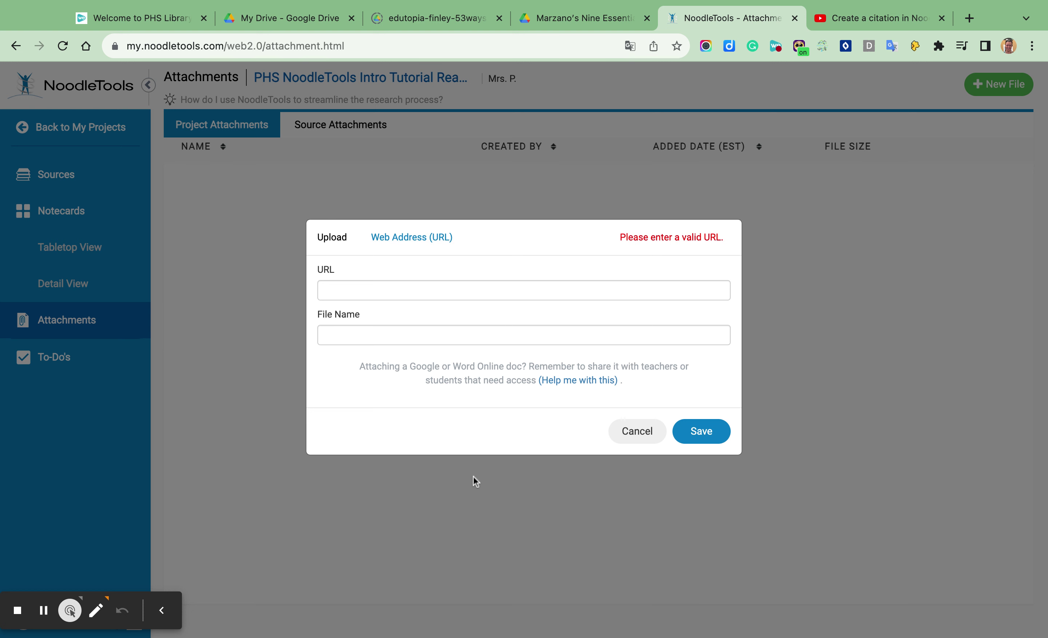
{"action": "left_click", "coordinate": [646, 437]}
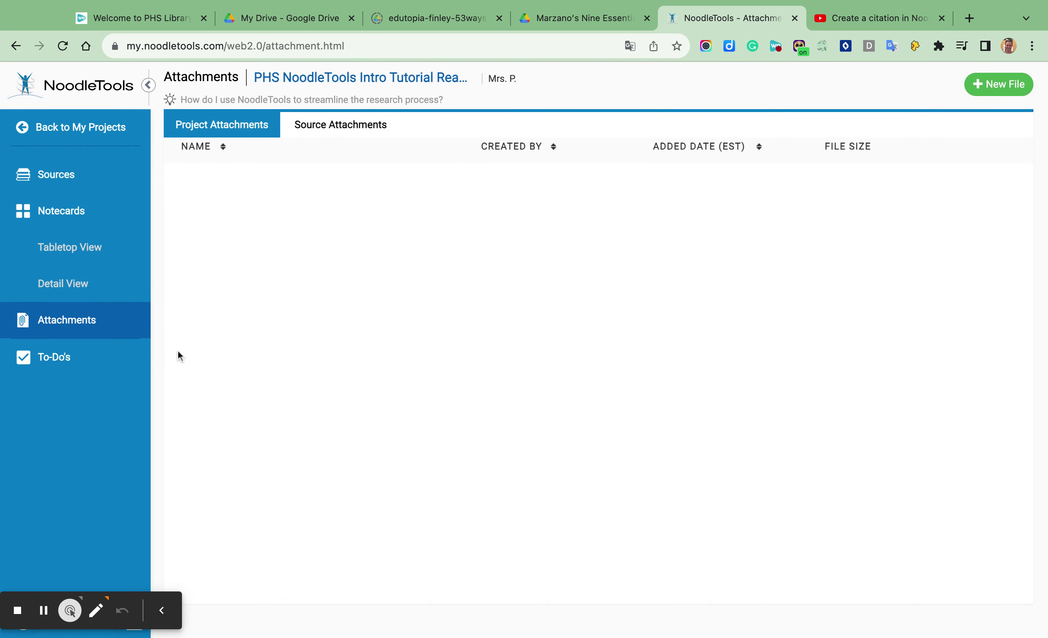
Step: Review the Ready Made project's to-do list, look into the PHS NoodleTools Intro Tutorial project's sources and return to the project list
{"action": "left_click", "coordinate": [84, 357]}
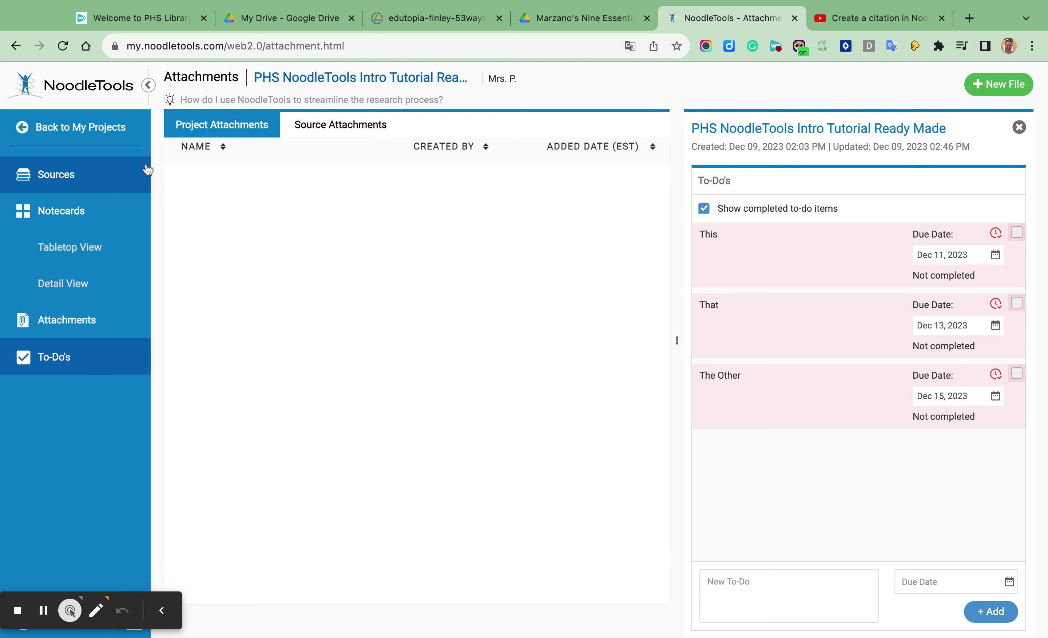
{"action": "left_click", "coordinate": [93, 131]}
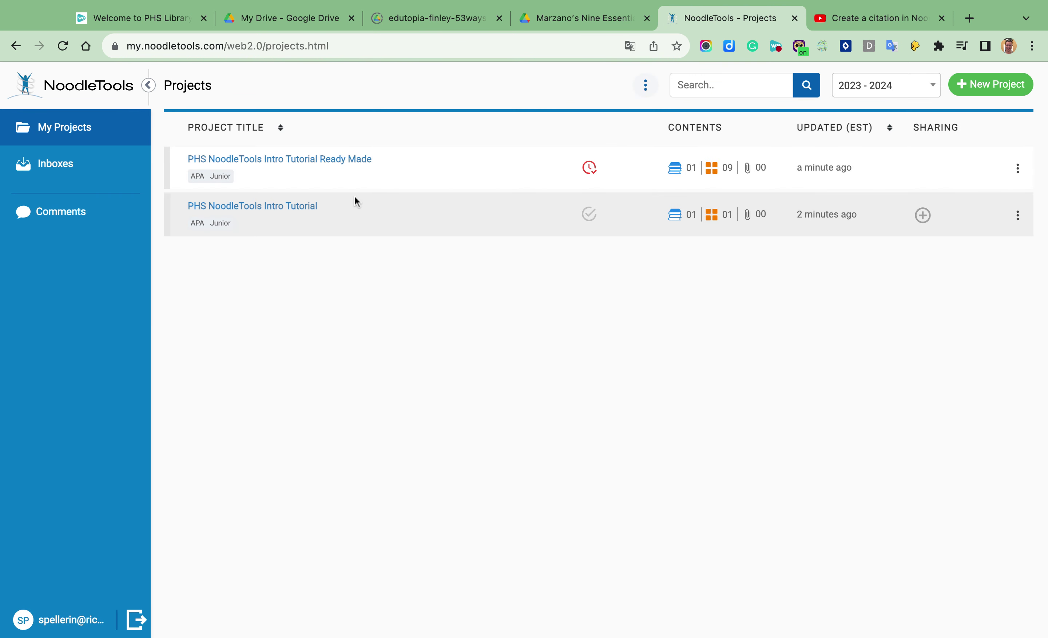
{"action": "left_click", "coordinate": [294, 206]}
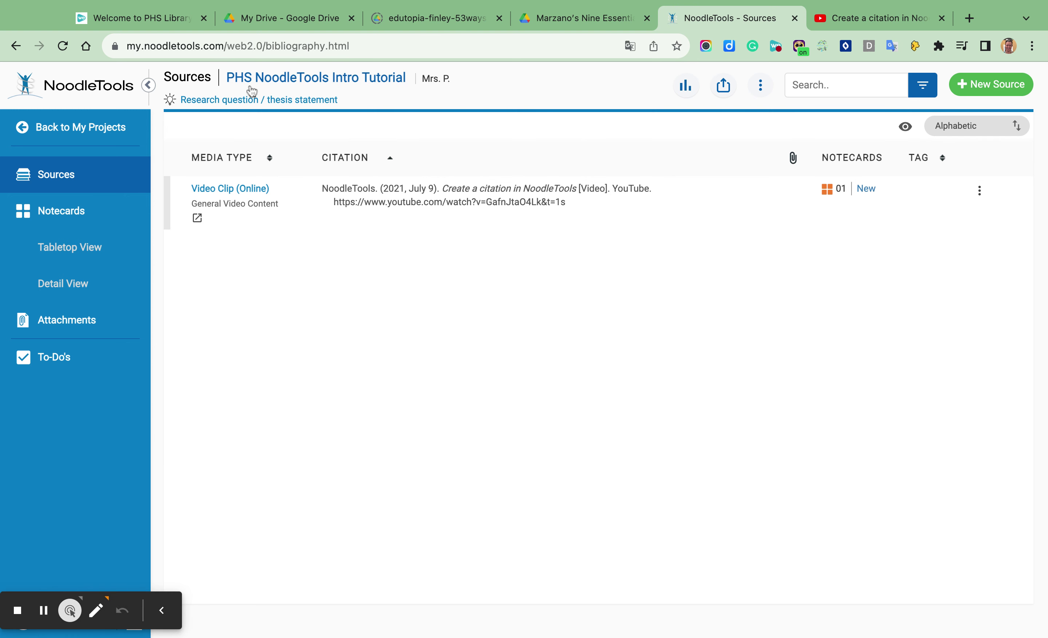
{"action": "left_click", "coordinate": [251, 83]}
{"action": "left_click", "coordinate": [80, 127]}
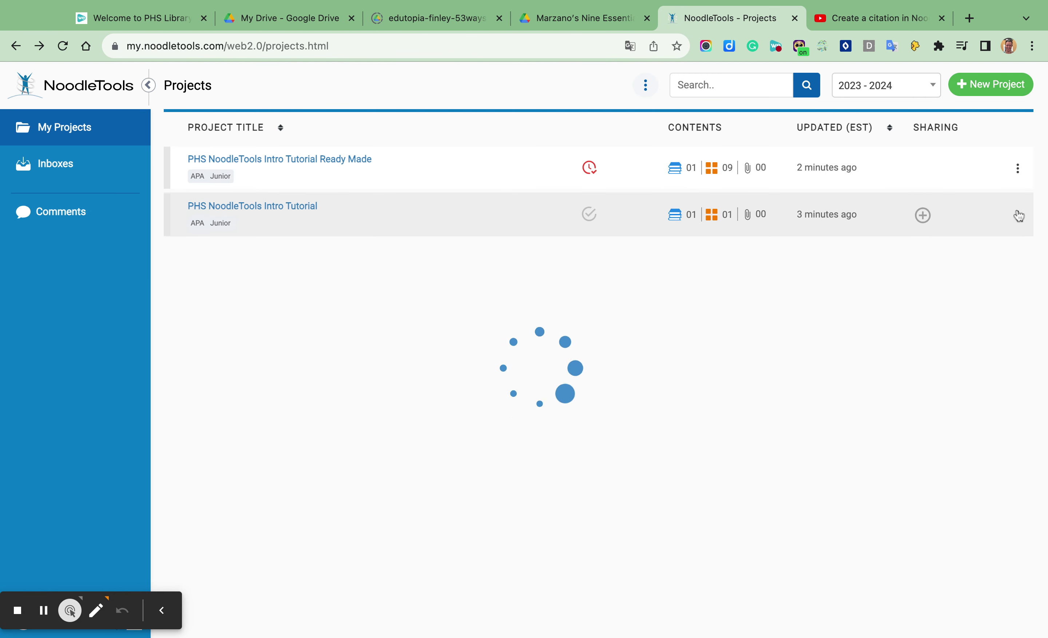
Step: Examine the PHS NoodleTools Intro Tutorial project's actions and the options for sharing with a teacher's inbox and adding a student collaborator, and close them
{"action": "left_click", "coordinate": [1017, 216]}
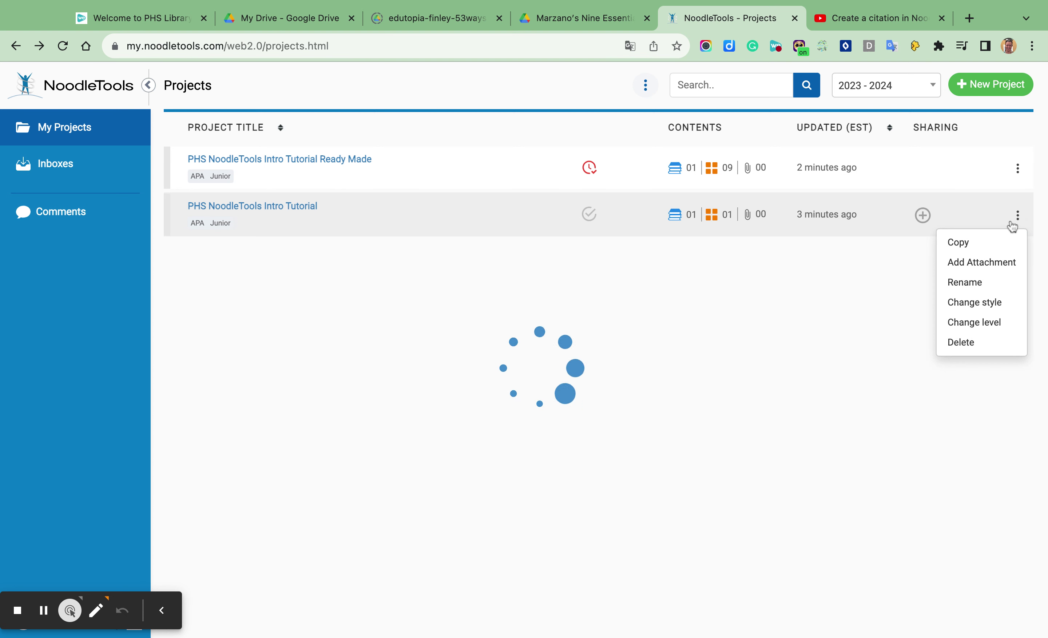
{"action": "left_click", "coordinate": [923, 215]}
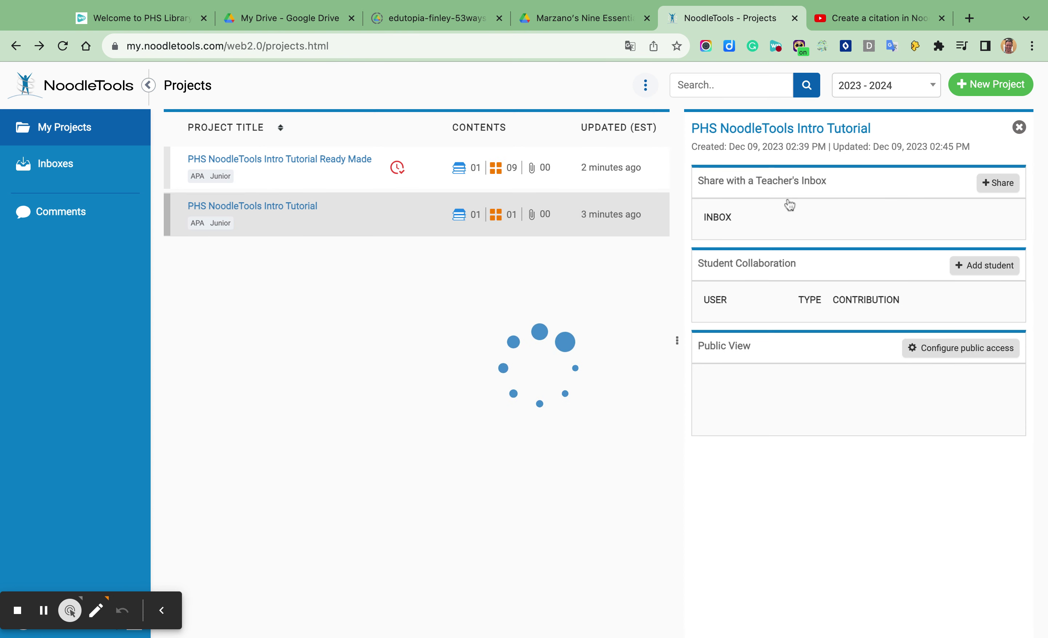
{"action": "left_click", "coordinate": [1003, 184]}
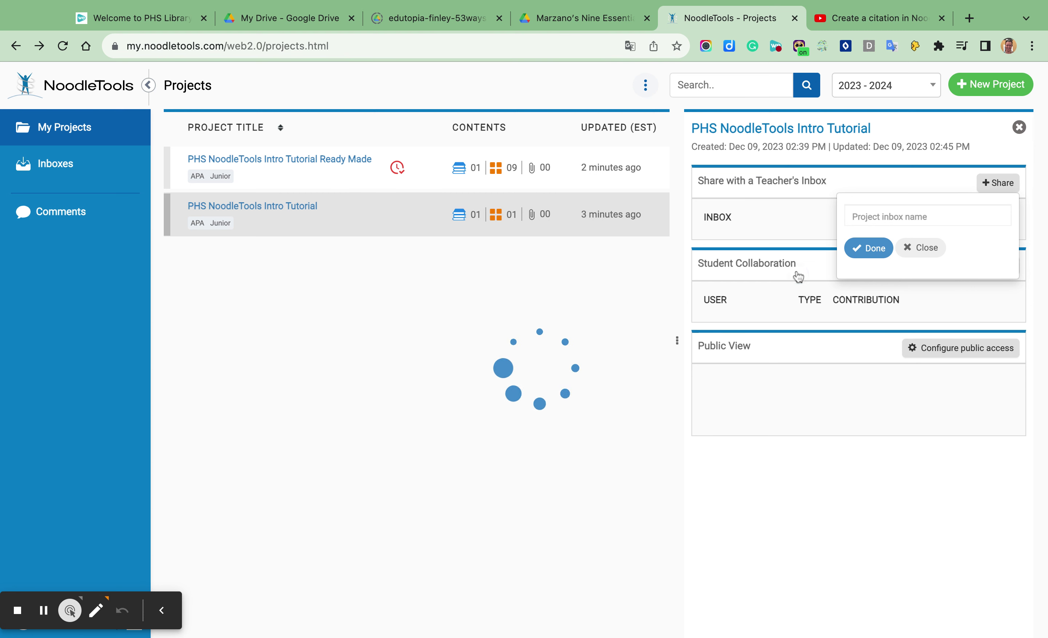
{"action": "left_click", "coordinate": [923, 250]}
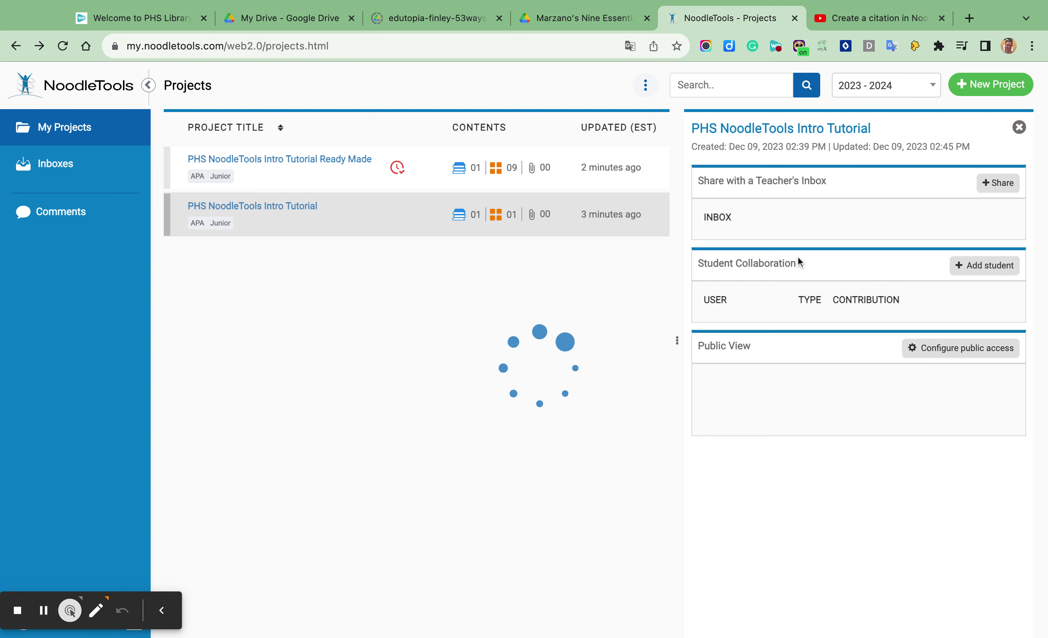
{"action": "left_click", "coordinate": [988, 266]}
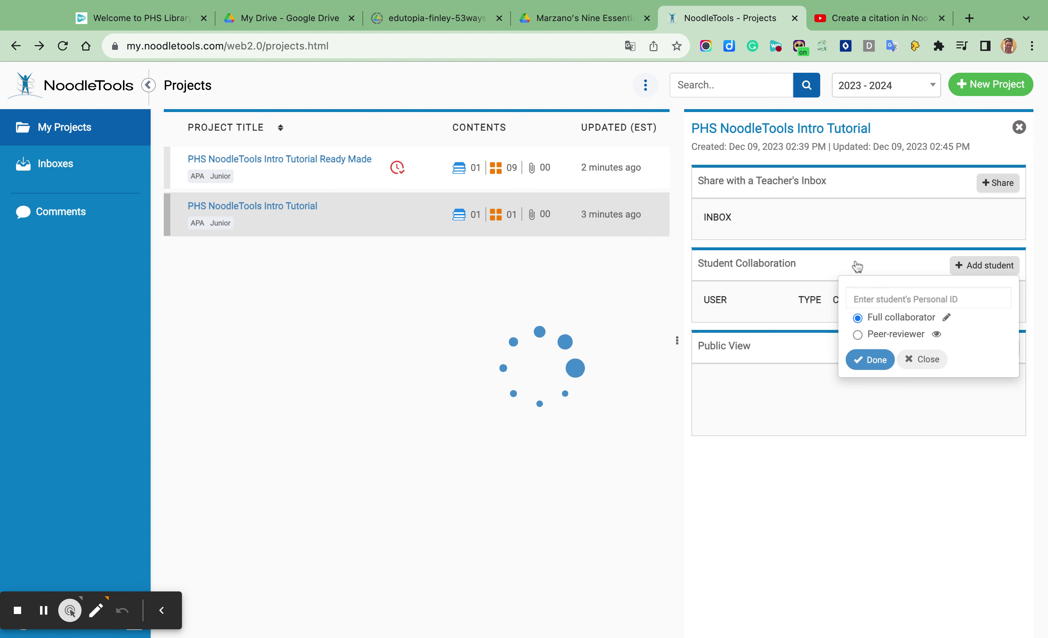
{"action": "left_click", "coordinate": [922, 365]}
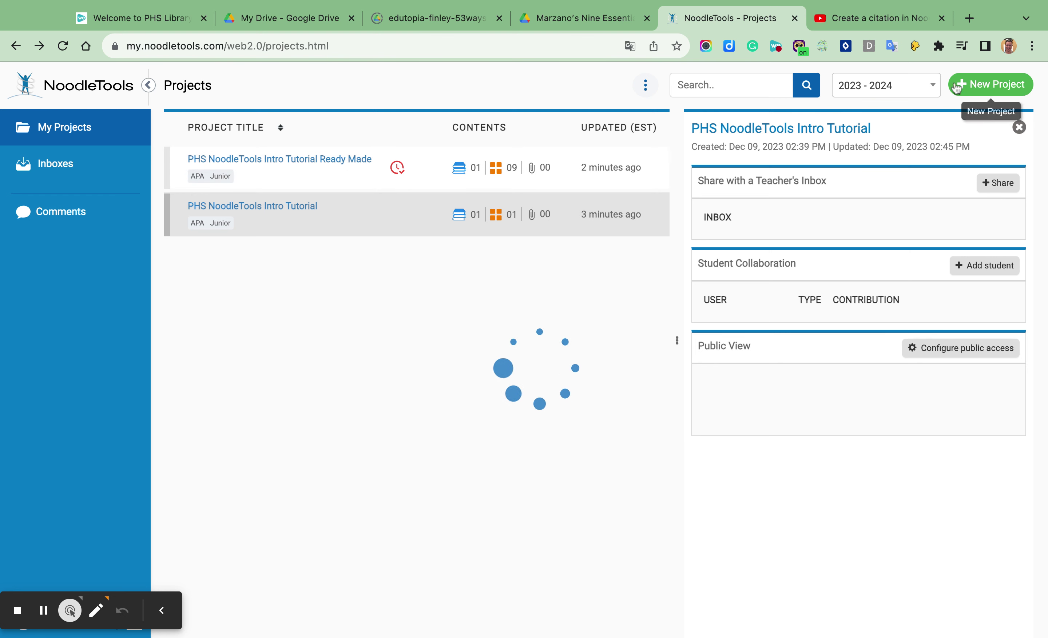
Step: Look at the to-do list inside the PHS NoodleTools Intro Tutorial project and return to the project list
{"action": "left_click", "coordinate": [274, 208]}
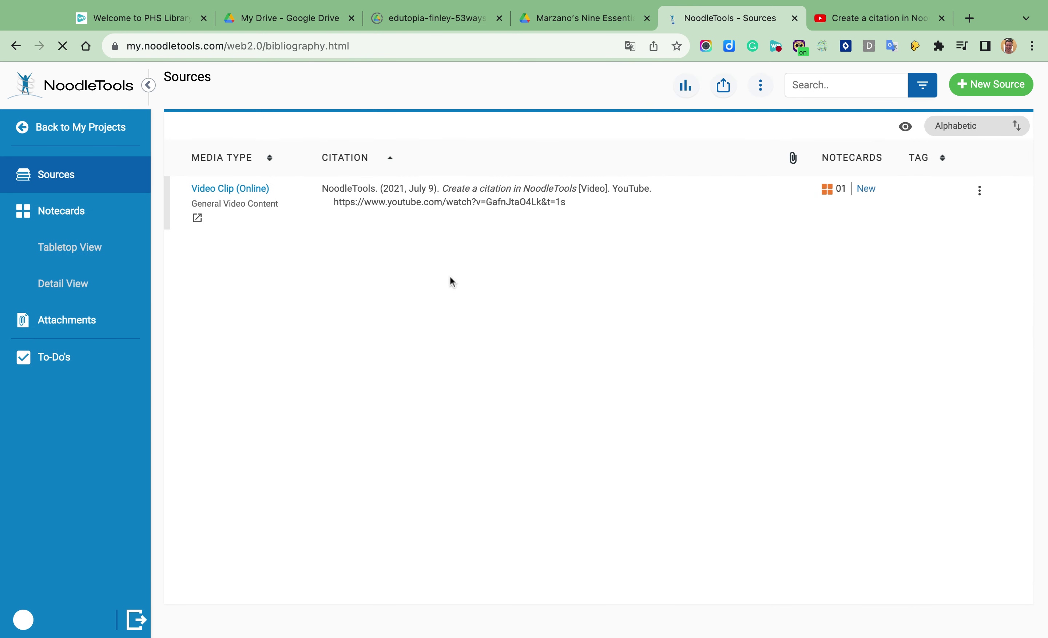
{"action": "left_click", "coordinate": [81, 360]}
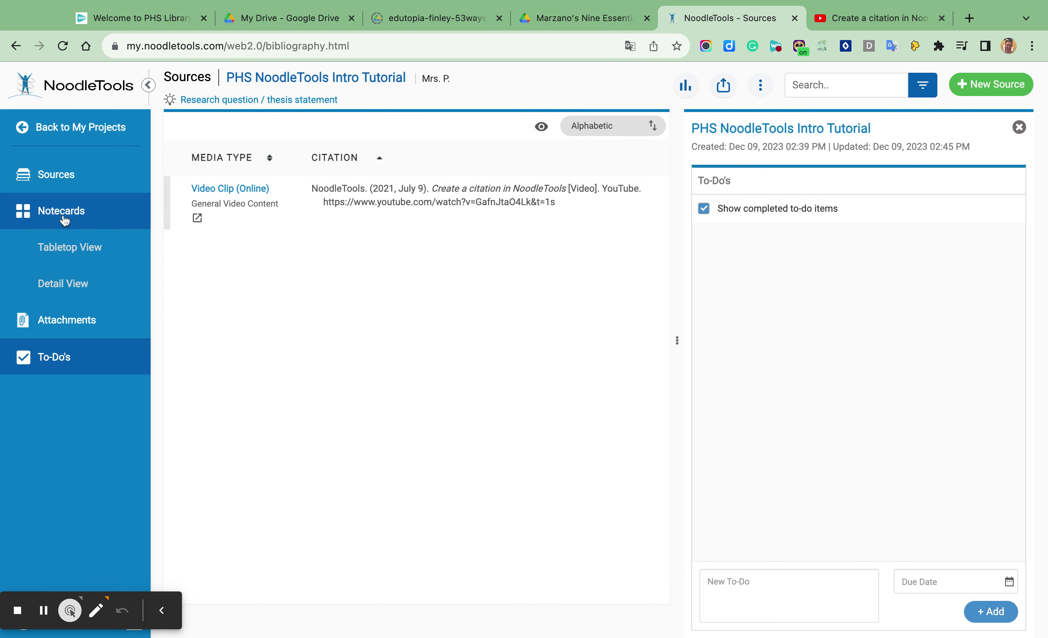
{"action": "left_click", "coordinate": [71, 129]}
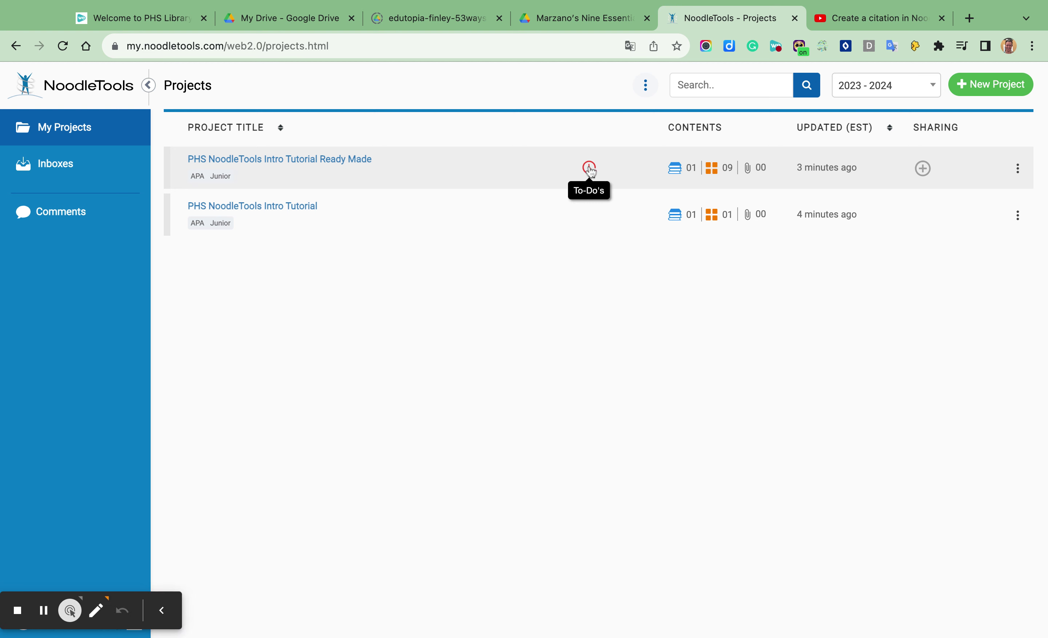
Step: Mark the to-do items This, That and The Other of the Ready Made project as completed, and close the to-do list
{"action": "left_click", "coordinate": [589, 168]}
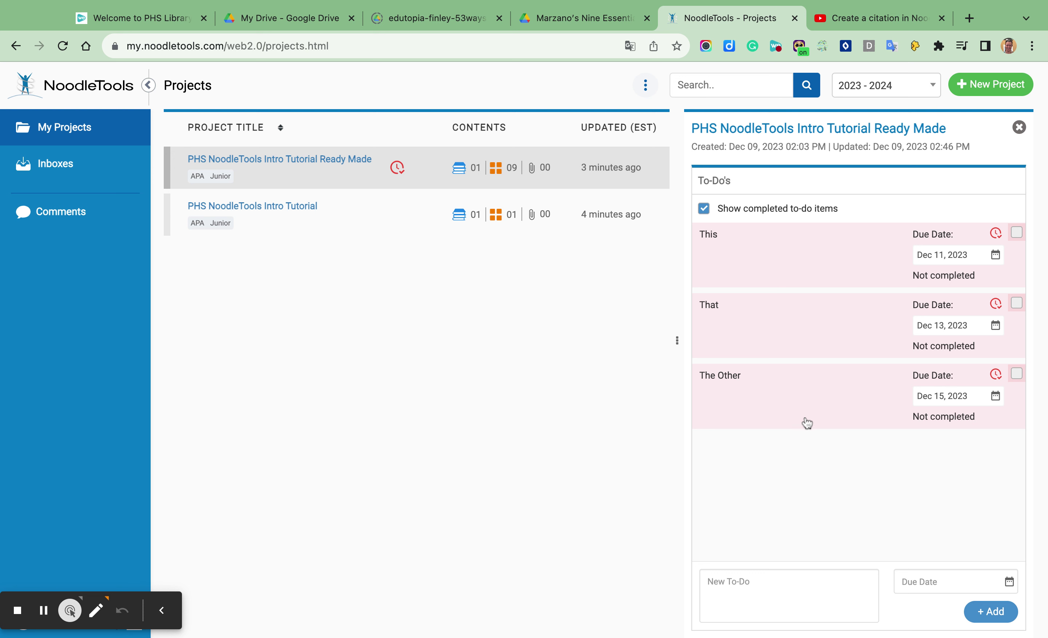
{"action": "left_click", "coordinate": [1017, 234]}
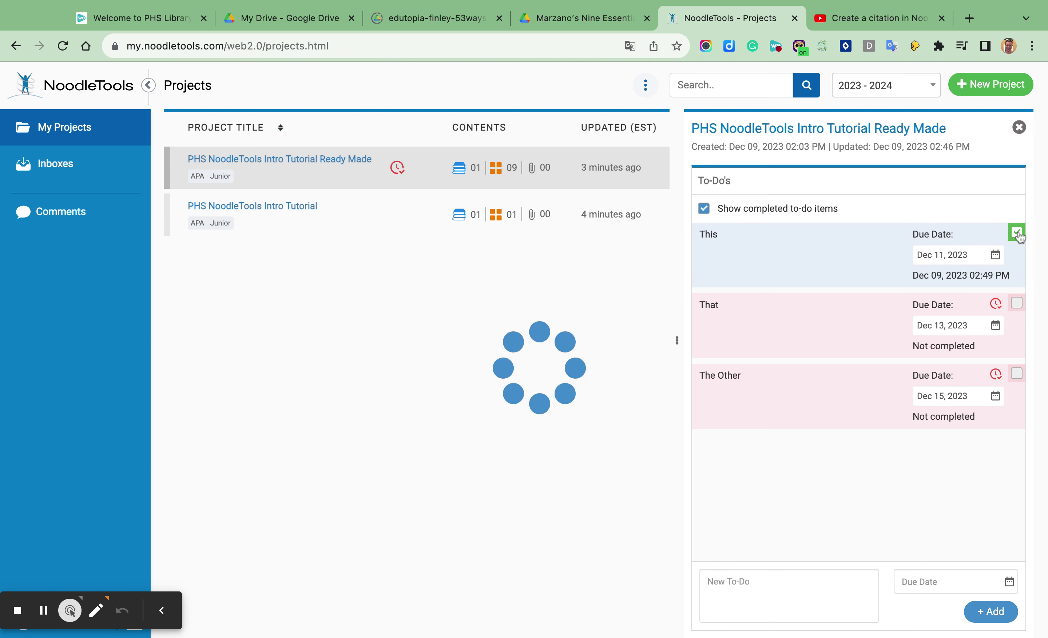
{"action": "left_click", "coordinate": [1017, 303]}
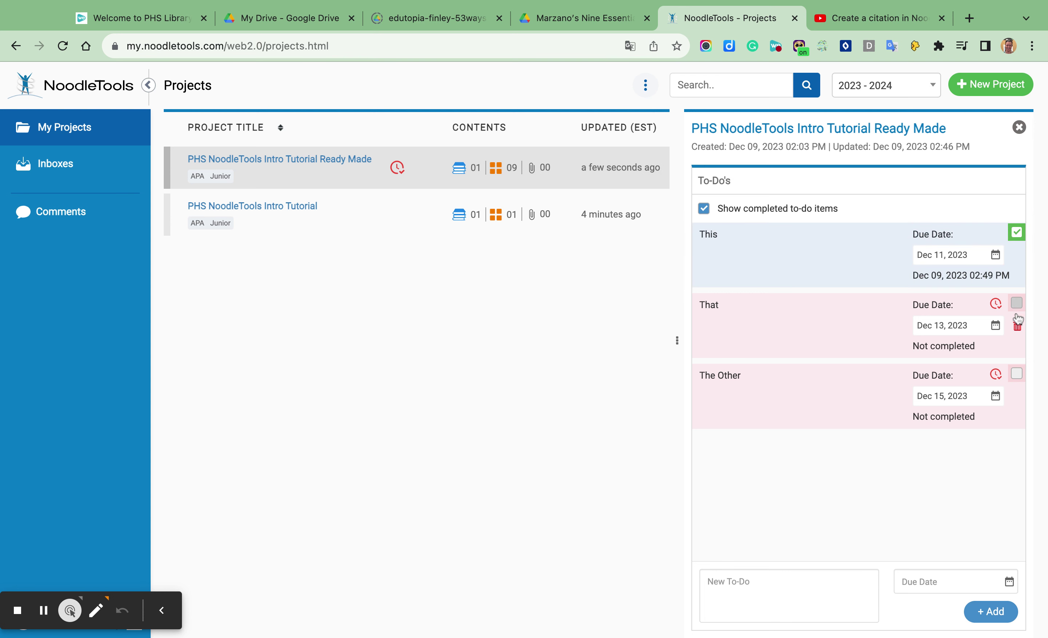
{"action": "left_click", "coordinate": [1017, 303]}
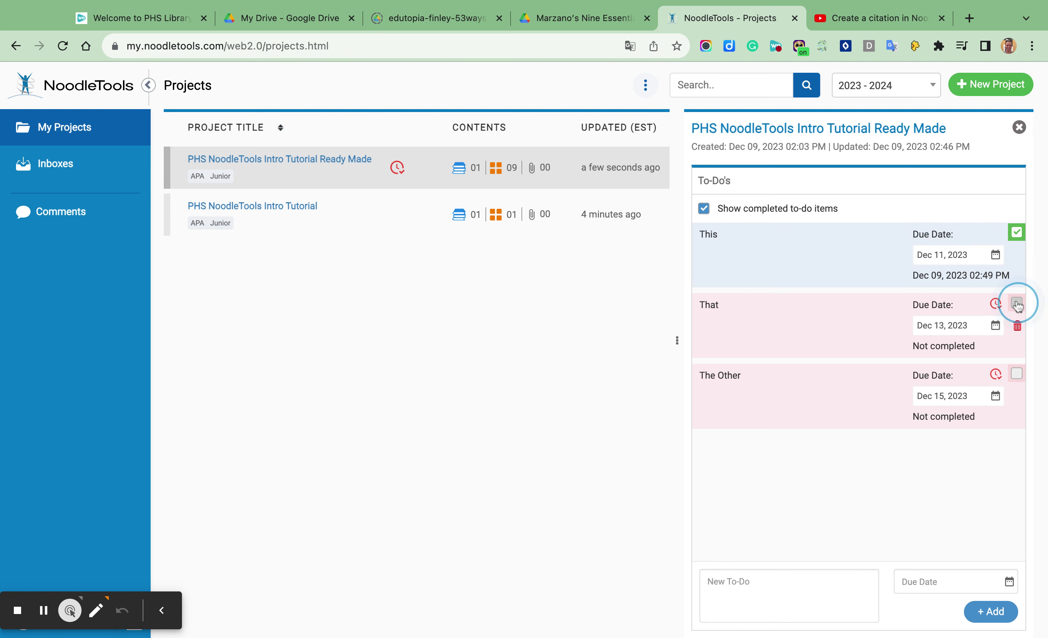
{"action": "left_click", "coordinate": [1017, 375]}
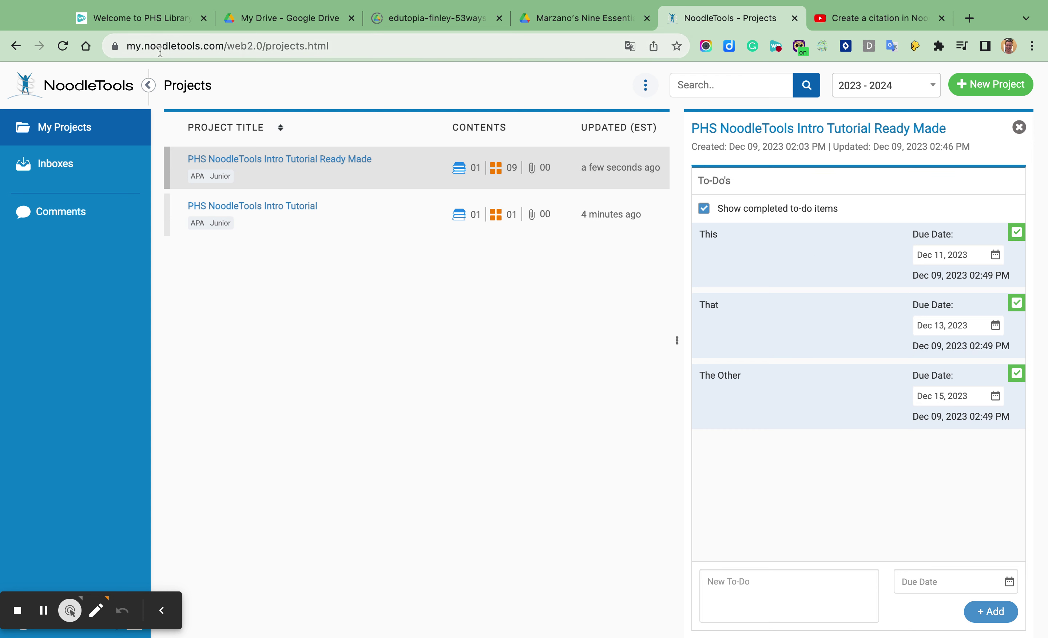
{"action": "left_click", "coordinate": [97, 87]}
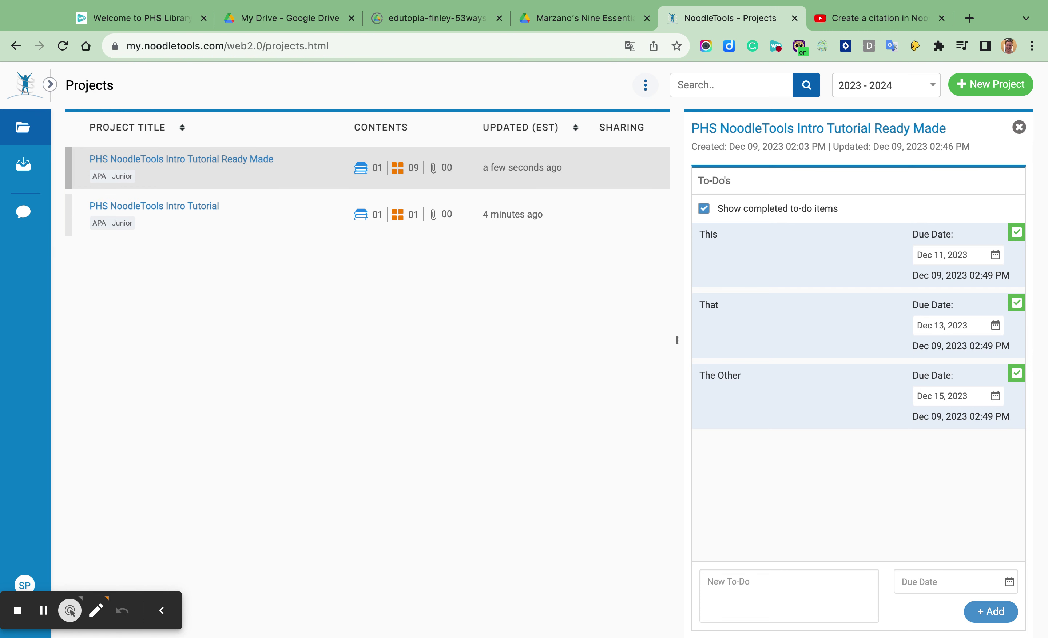
{"action": "left_click", "coordinate": [50, 85]}
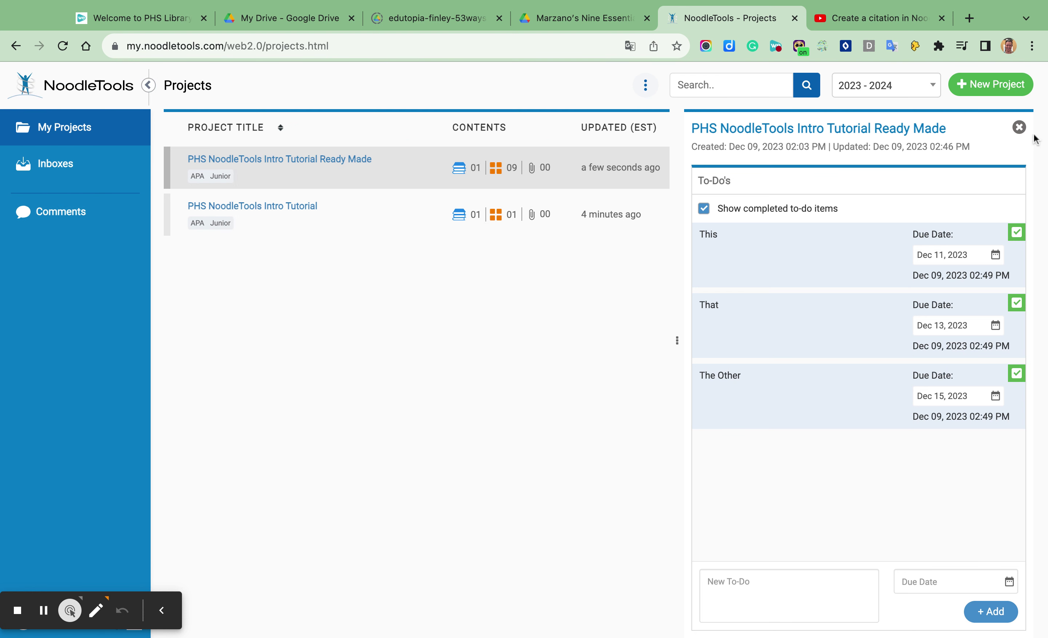
{"action": "left_click", "coordinate": [1018, 127]}
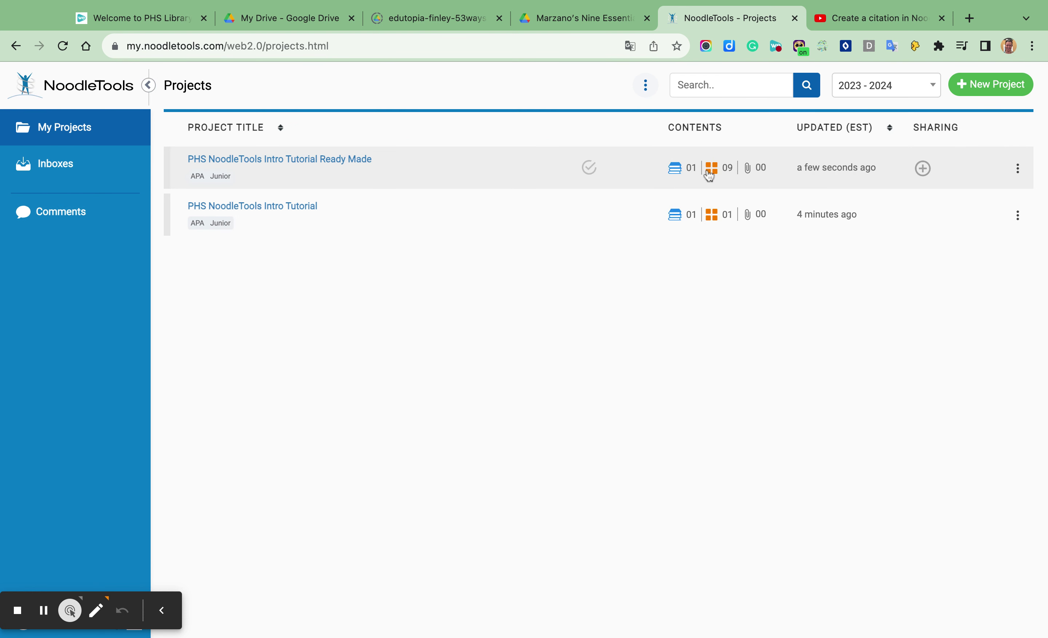
Step: Open the help page for projects and examine the project creation tutorial and the annotated explanation of the Projects screen
{"action": "left_click", "coordinate": [645, 88]}
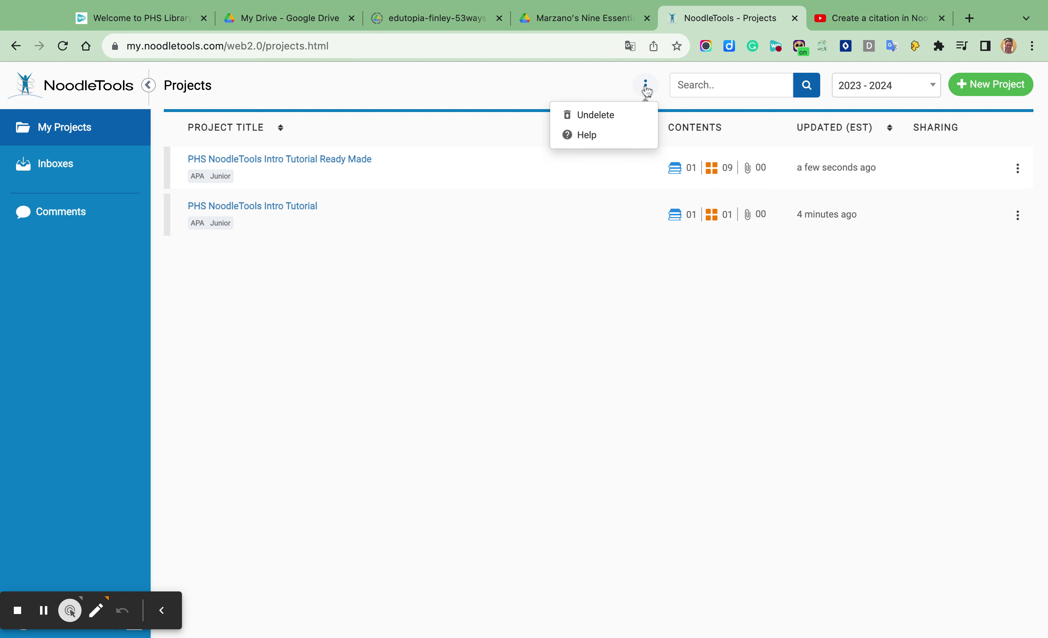
{"action": "left_click", "coordinate": [585, 136]}
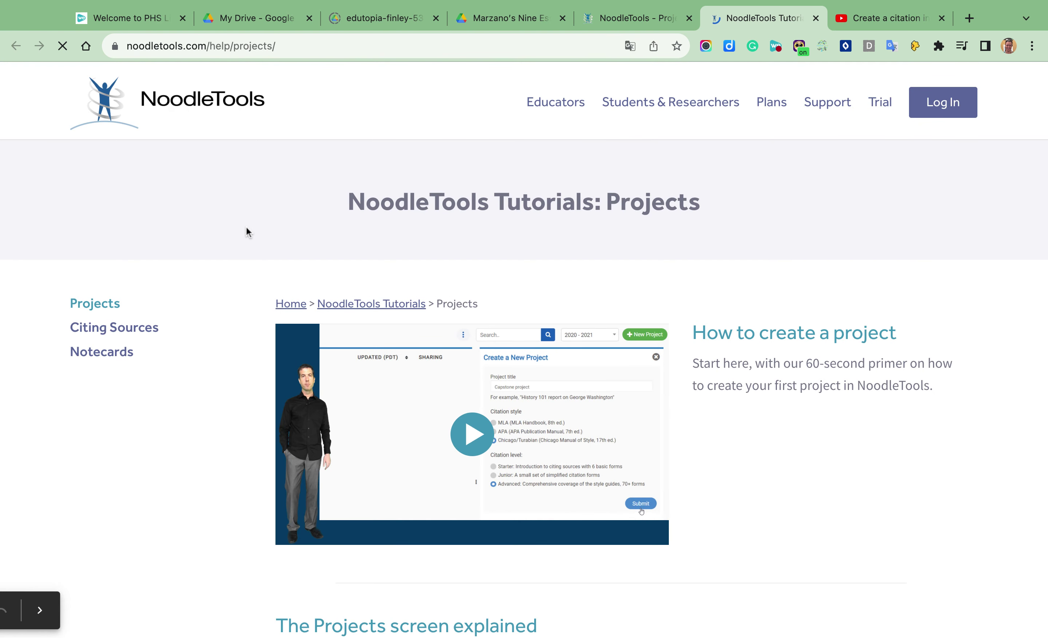
{"action": "scroll", "coordinate": [246, 225], "scroll_direction": "down", "scroll_amount": 5}
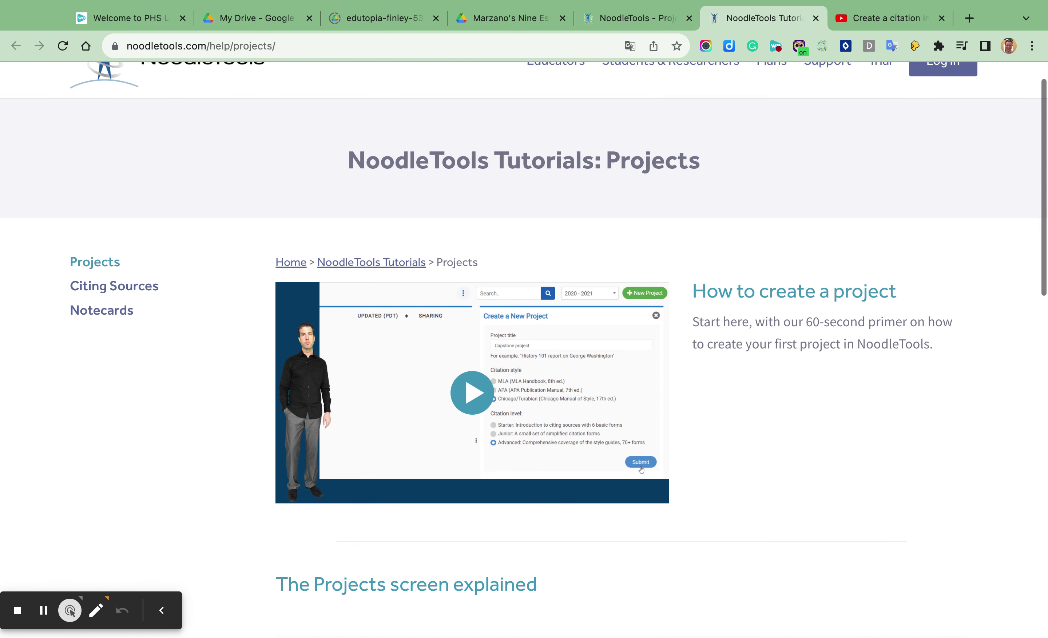
{"action": "scroll", "coordinate": [591, 244], "scroll_direction": "down", "scroll_amount": 3}
{"action": "scroll", "coordinate": [592, 244], "scroll_direction": "up", "scroll_amount": 3}
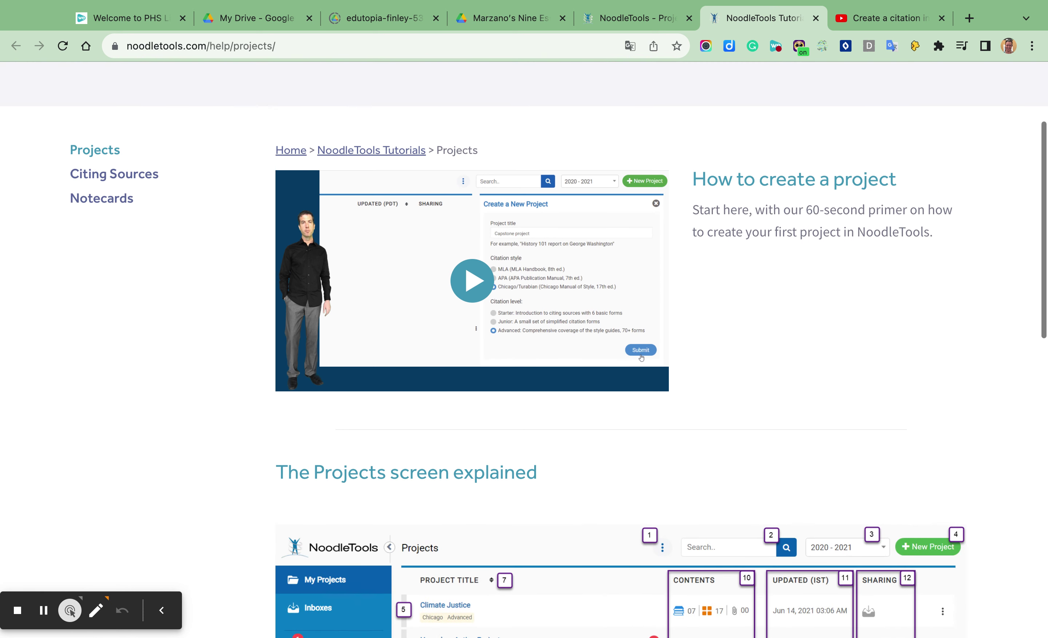
{"action": "scroll", "coordinate": [592, 244], "scroll_direction": "down", "scroll_amount": 1}
{"action": "scroll", "coordinate": [475, 268], "scroll_direction": "down", "scroll_amount": 5}
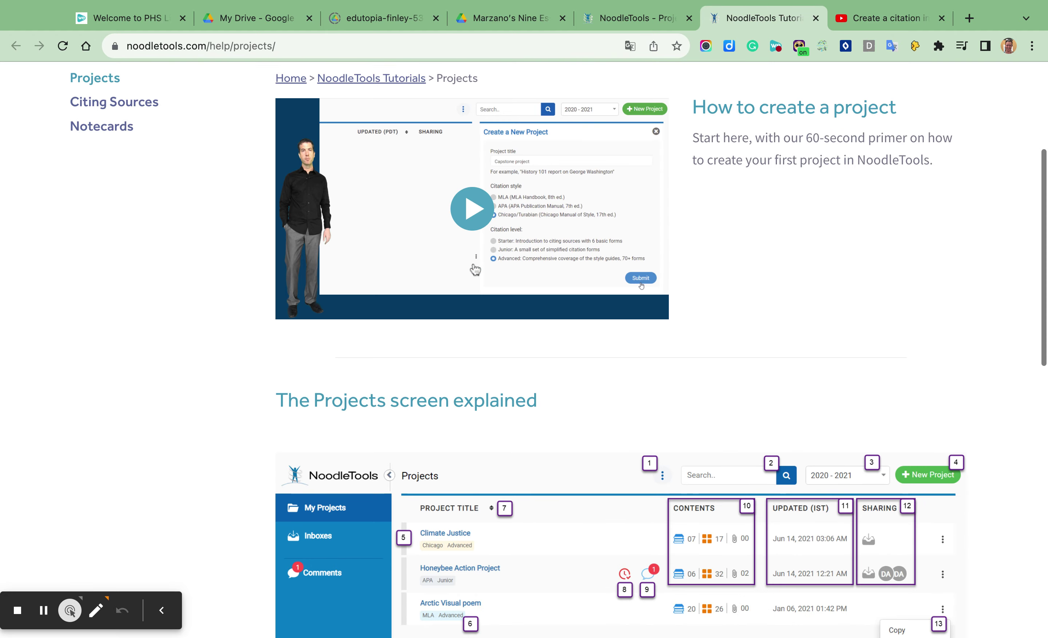
{"action": "scroll", "coordinate": [475, 268], "scroll_direction": "down", "scroll_amount": 5}
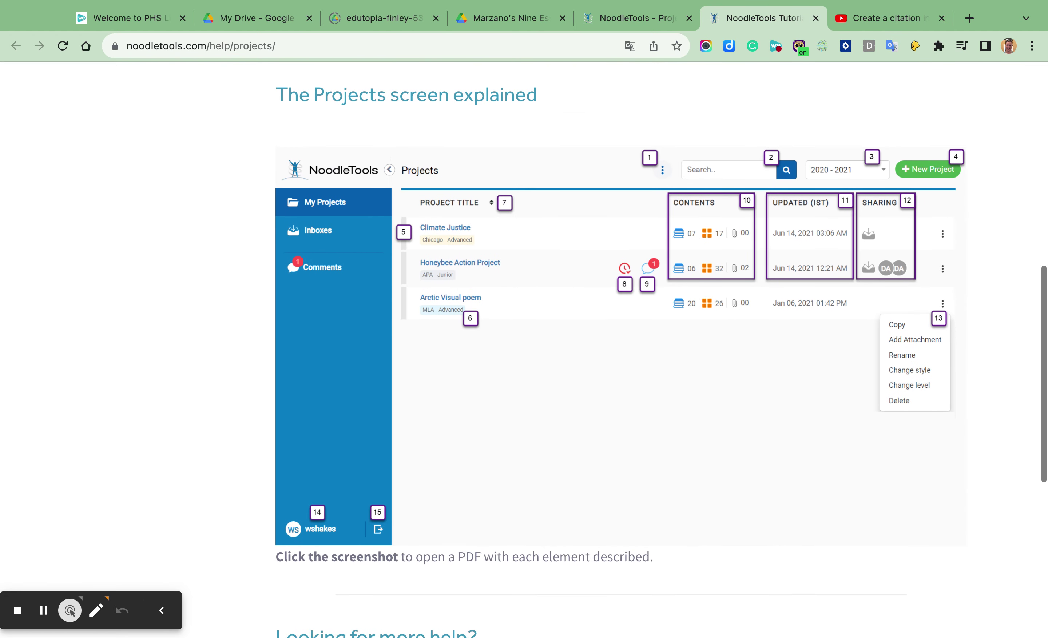